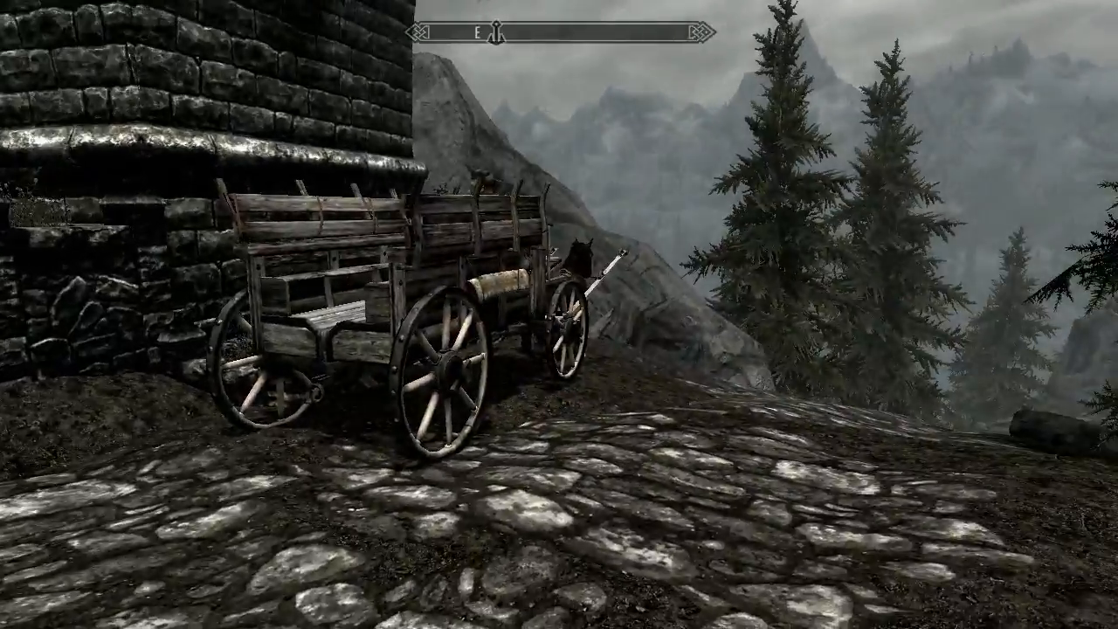
Walk the character along the road past the cart and horse toward the stone tower.
key("w")
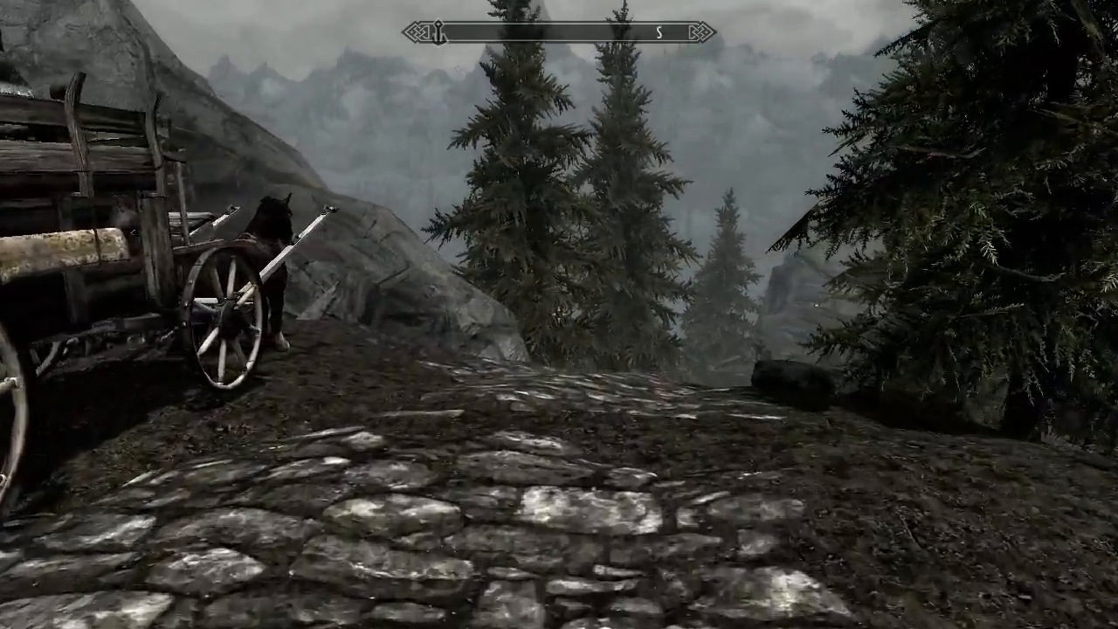
key("s")
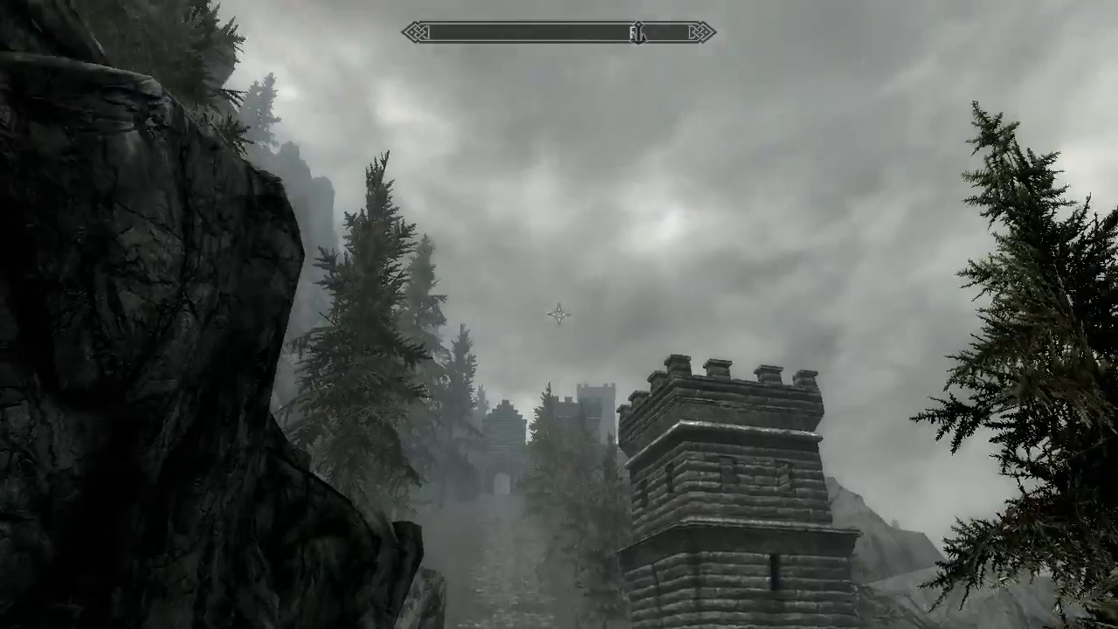
key("w")
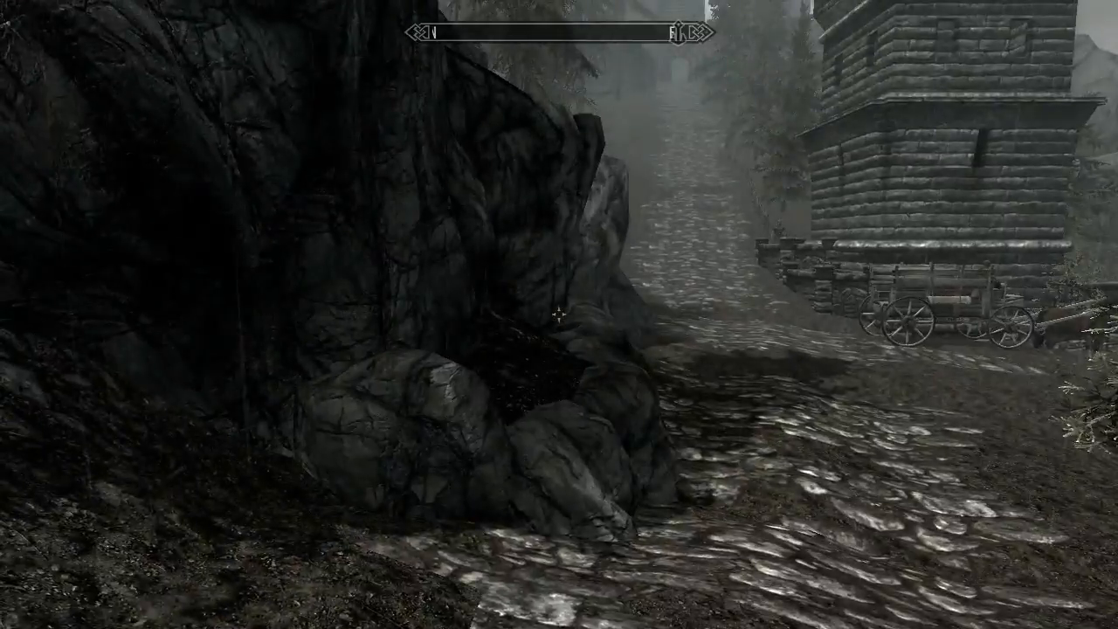
key("w")
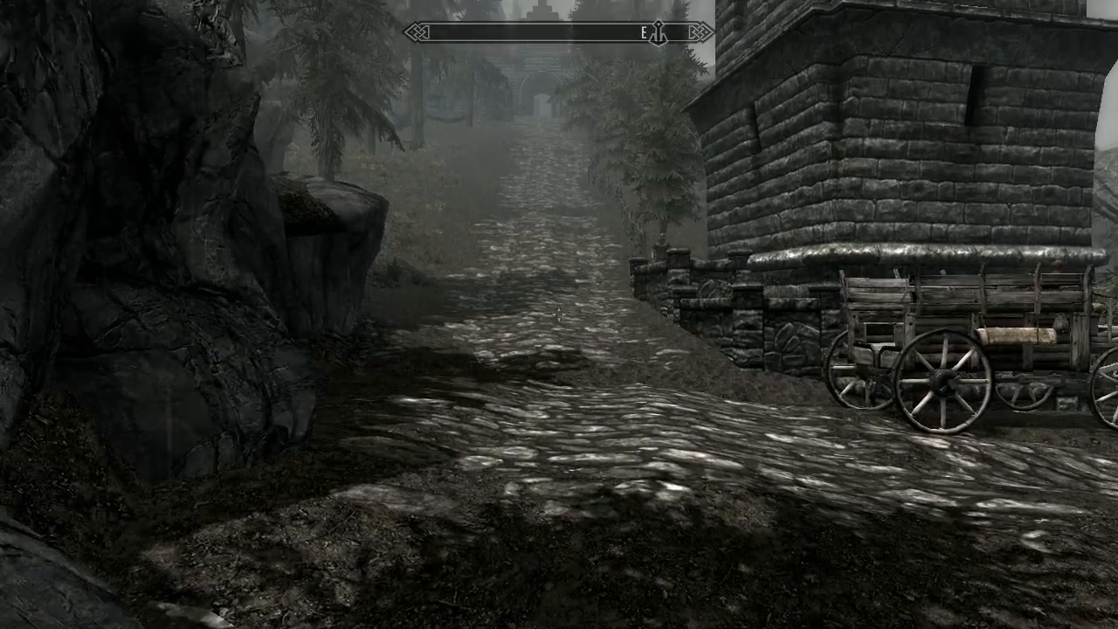
key("w")
key("w")
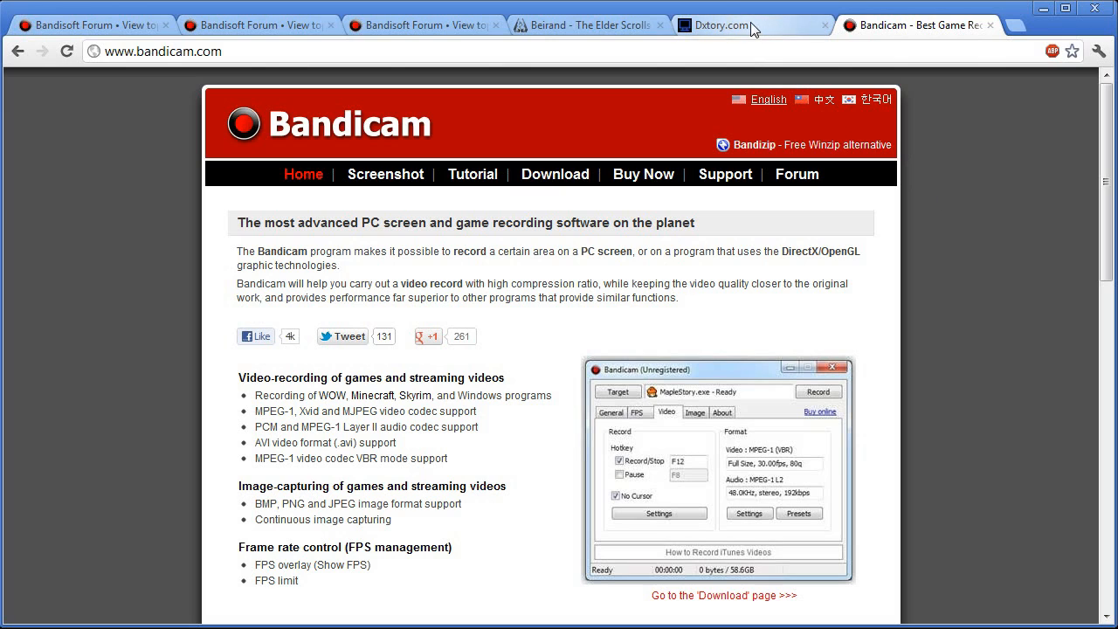
Go to Bandicam's Download page, then bring up the Dxtory.com browser tab.
left_click(550, 177)
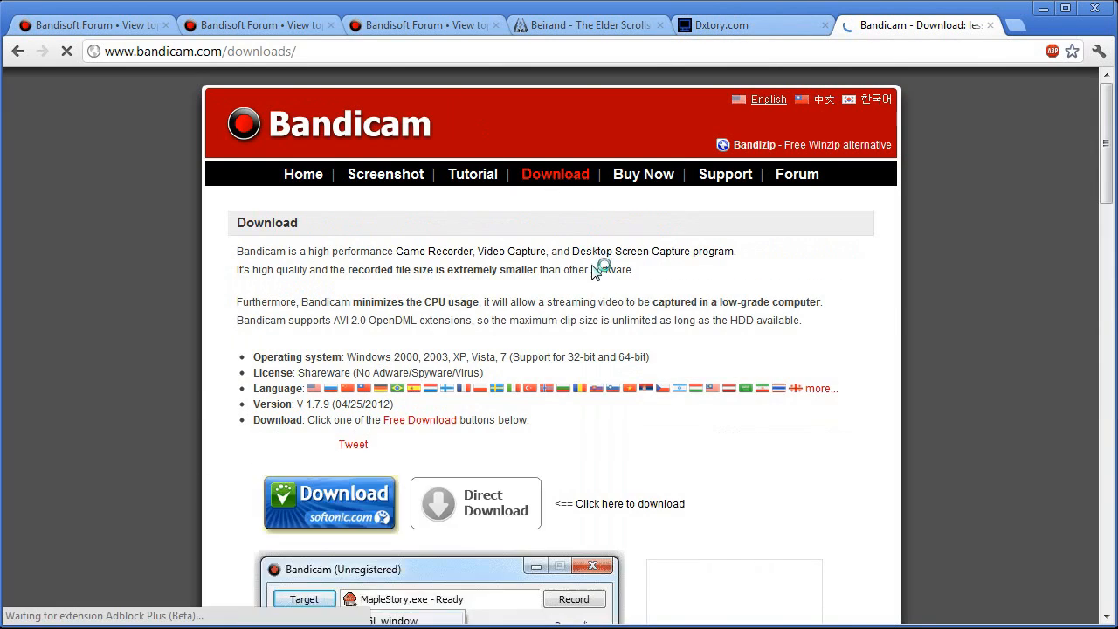
scroll(559, 315, "down", 3)
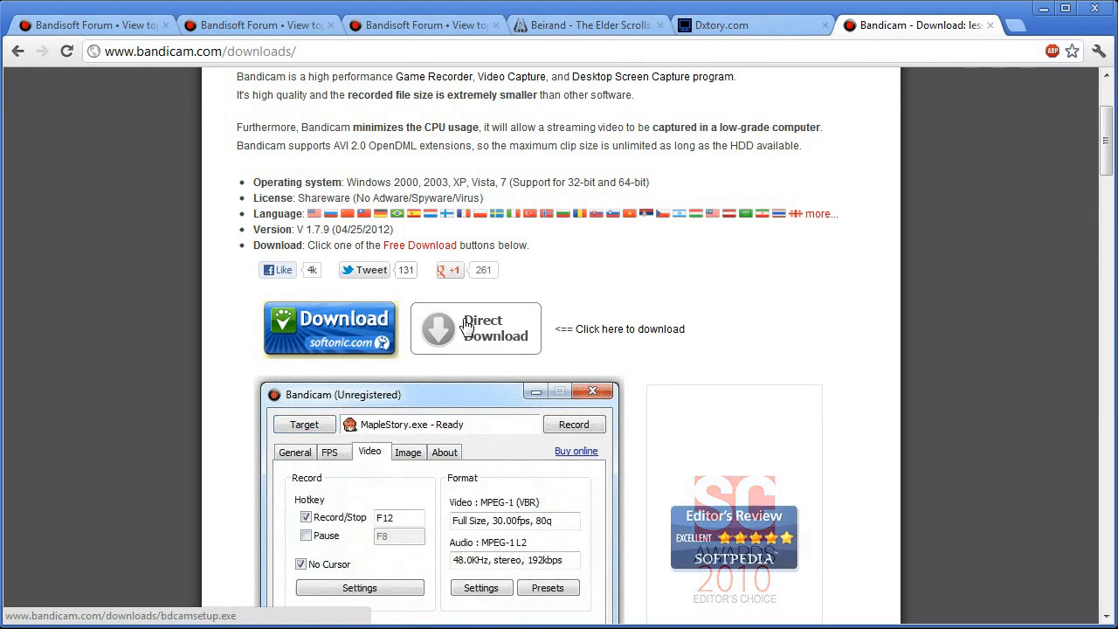
left_click(765, 26)
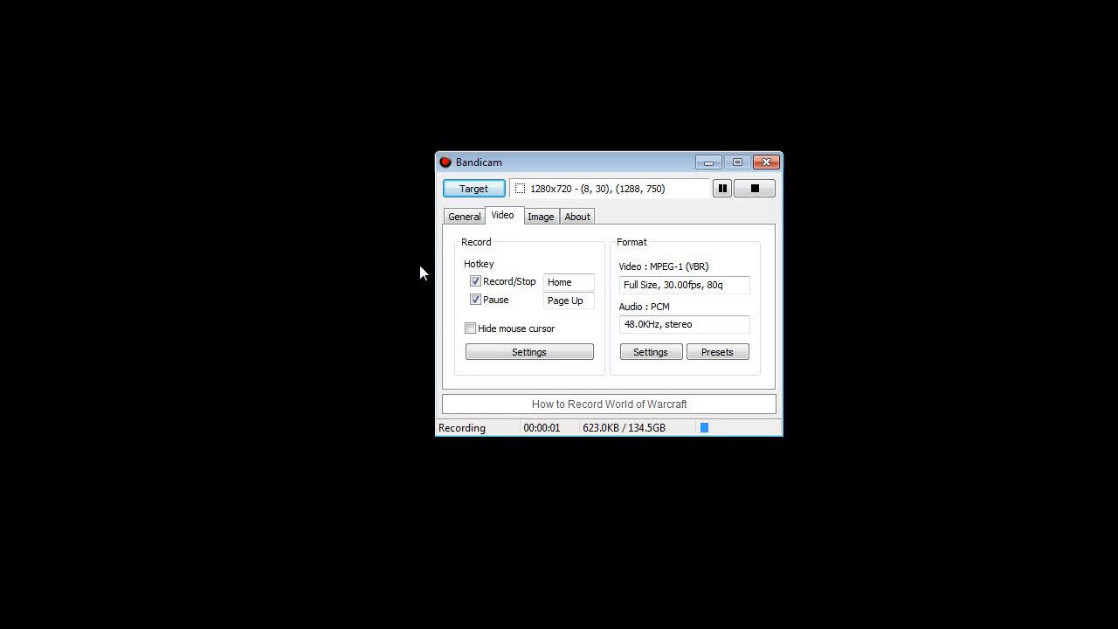
left_click(476, 194)
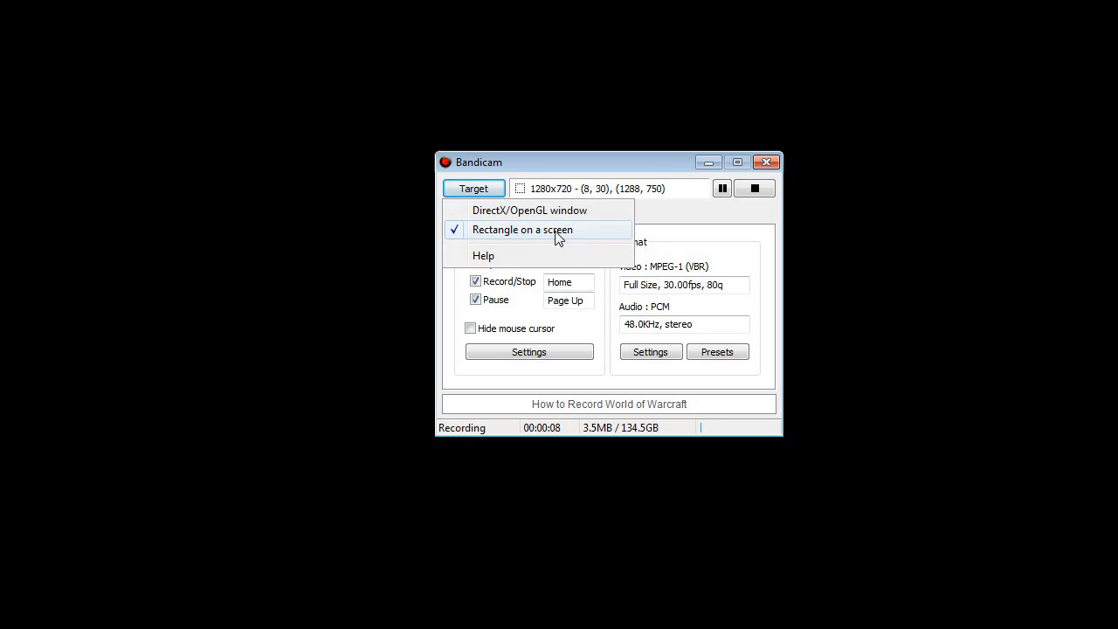
left_click(561, 160)
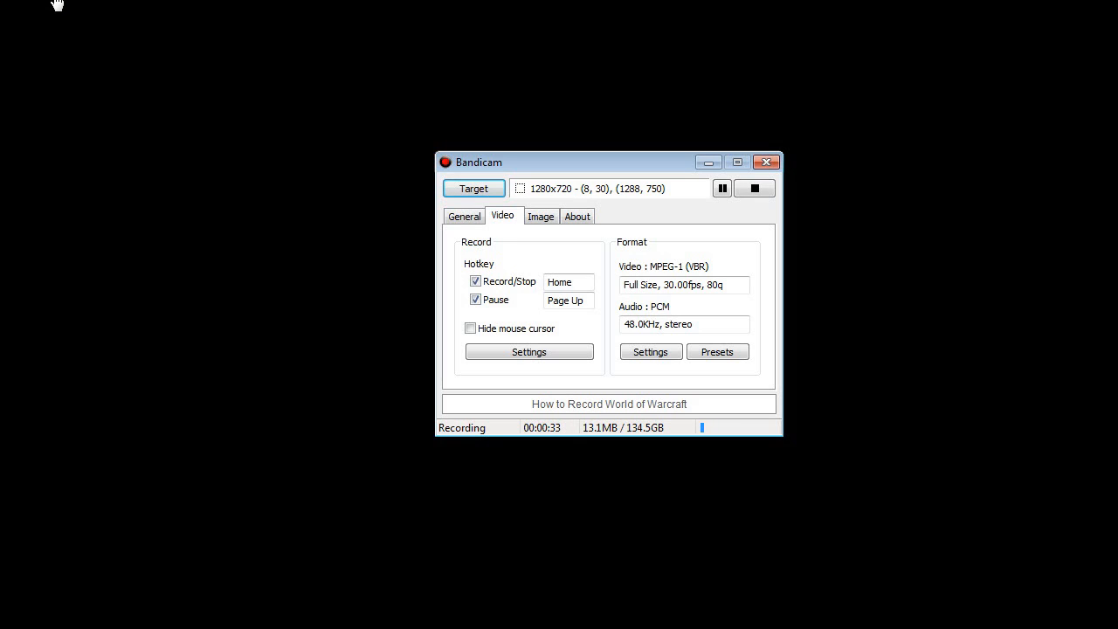
Review the recording area size list while keeping Motion JPEG at full size and 30 fps.
left_click(57, 5)
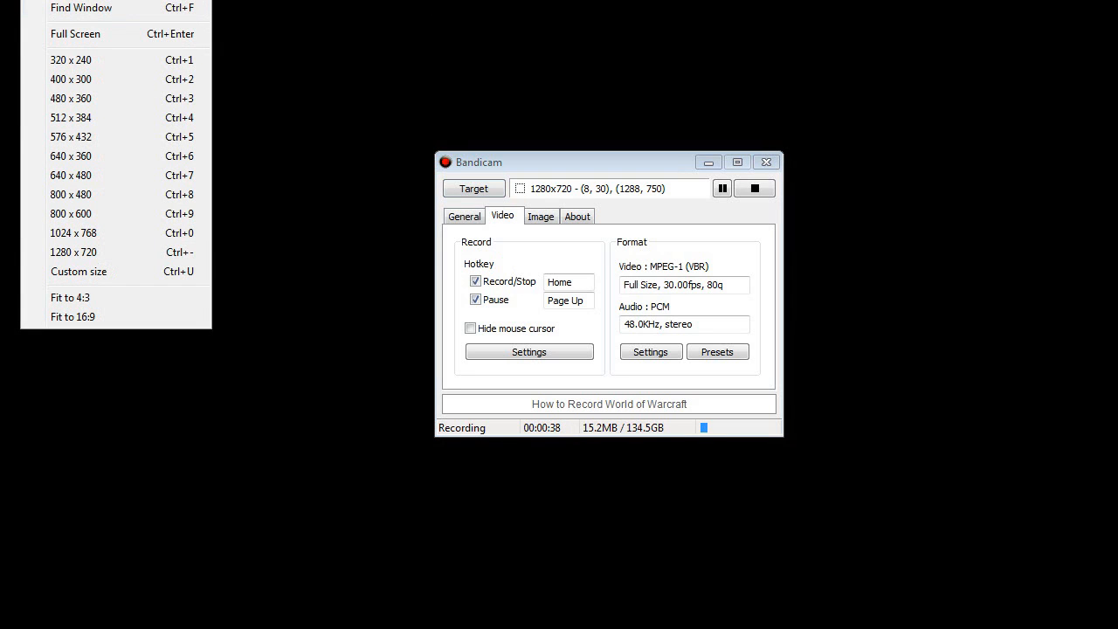
key("Escape")
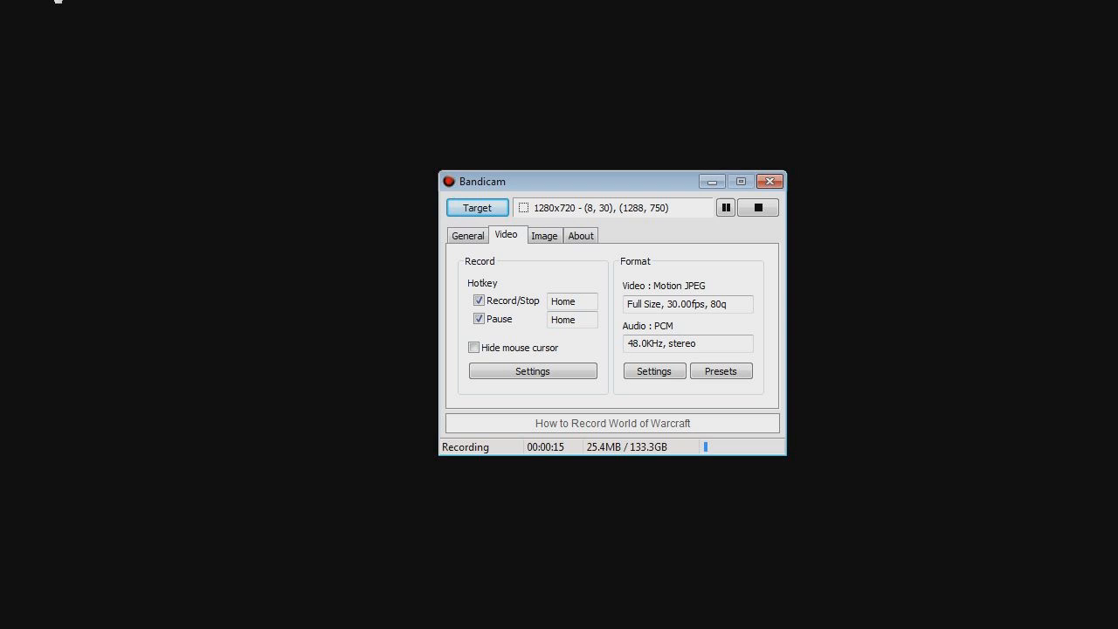
left_click(58, 2)
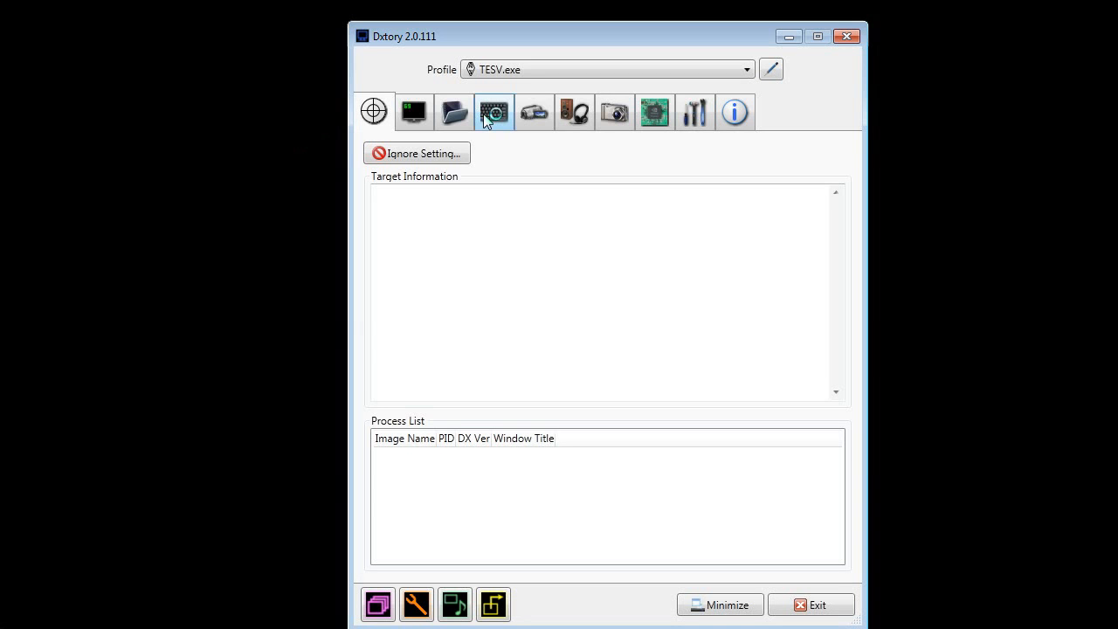
Move Dxtory aside, view its Information, Global and Advanced settings (FPS limit 32), then return to Skyrim.
left_click_drag(620, 44, 697, 35)
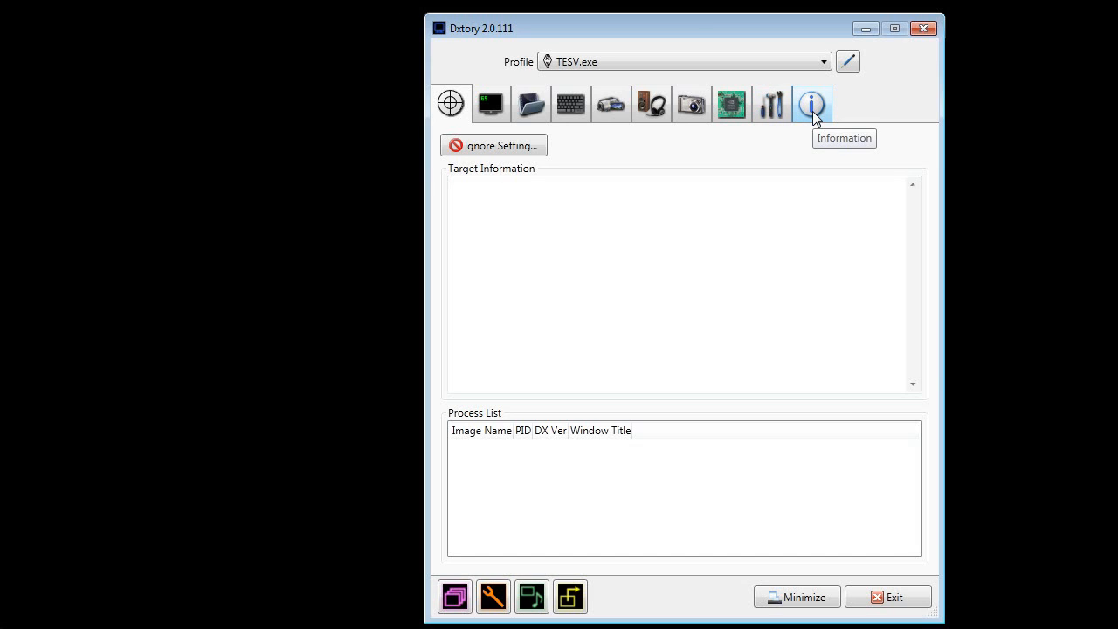
left_click(812, 111)
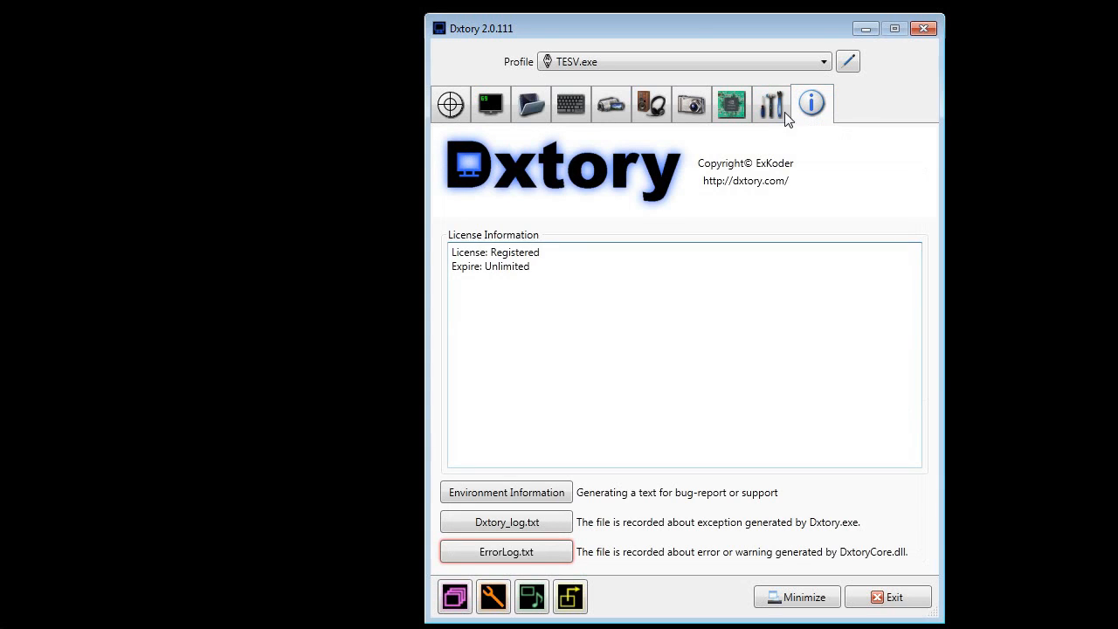
left_click(779, 111)
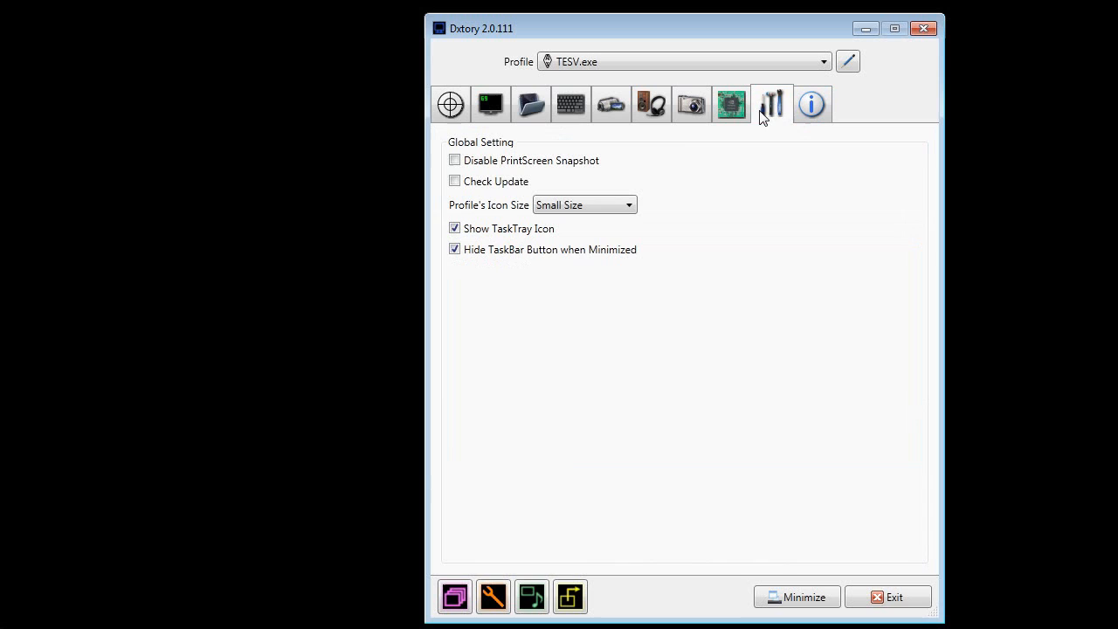
left_click(732, 111)
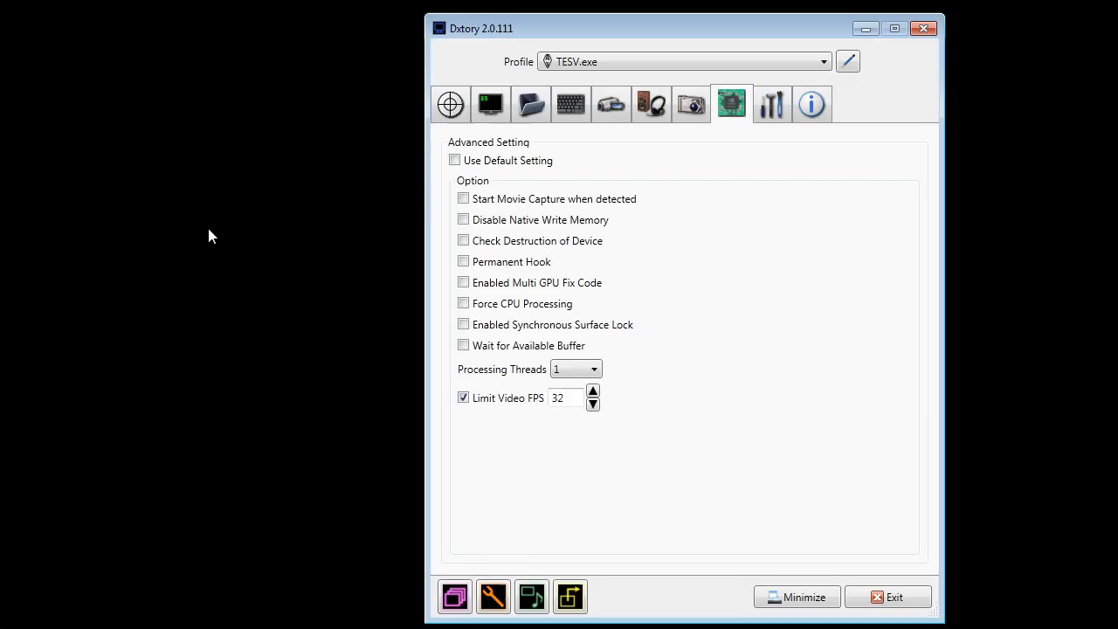
key("alt+Tab")
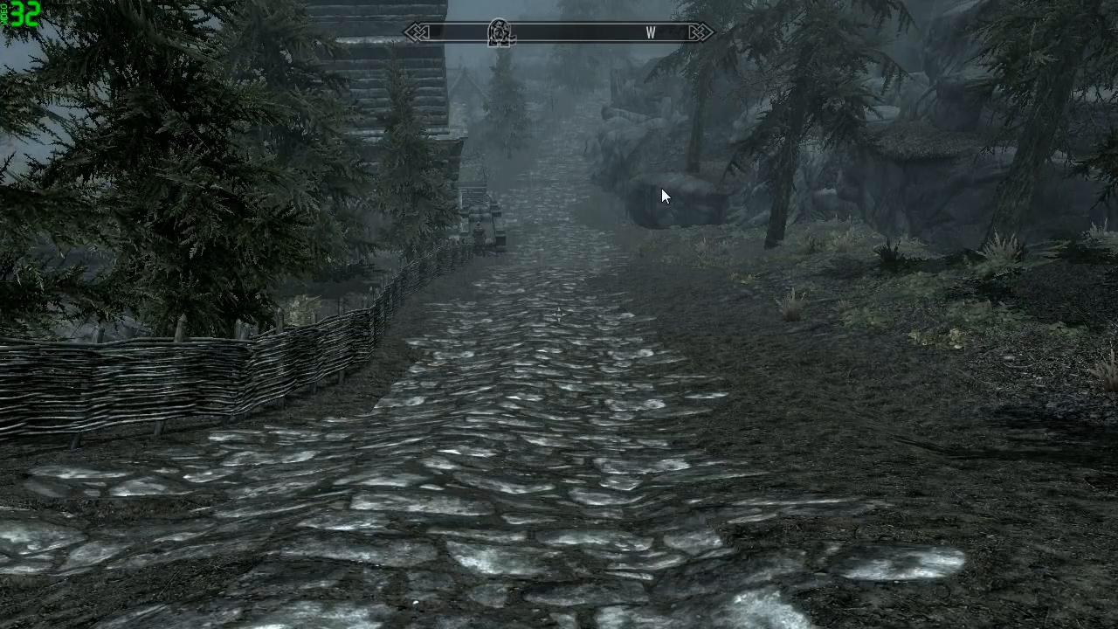
Switch from Skyrim back to the Dxtory 2.0.111 window.
key("alt+Tab")
key("Tab")
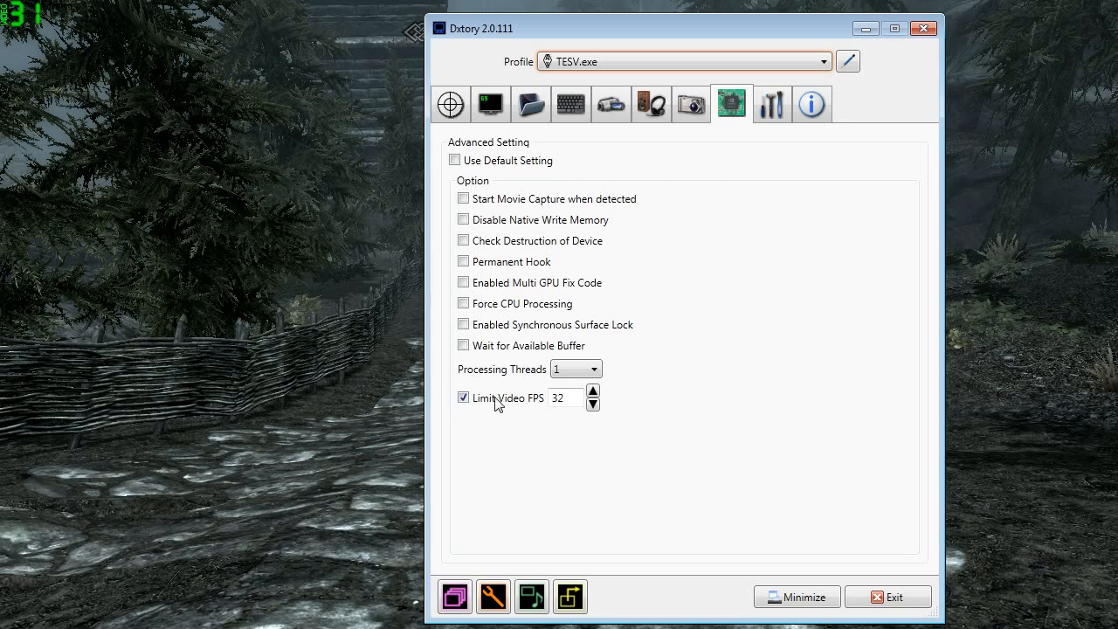
Adjust and toggle the Limit Video FPS setting, leave the 32 FPS cap on, and minimize Dxtory.
left_click(593, 405)
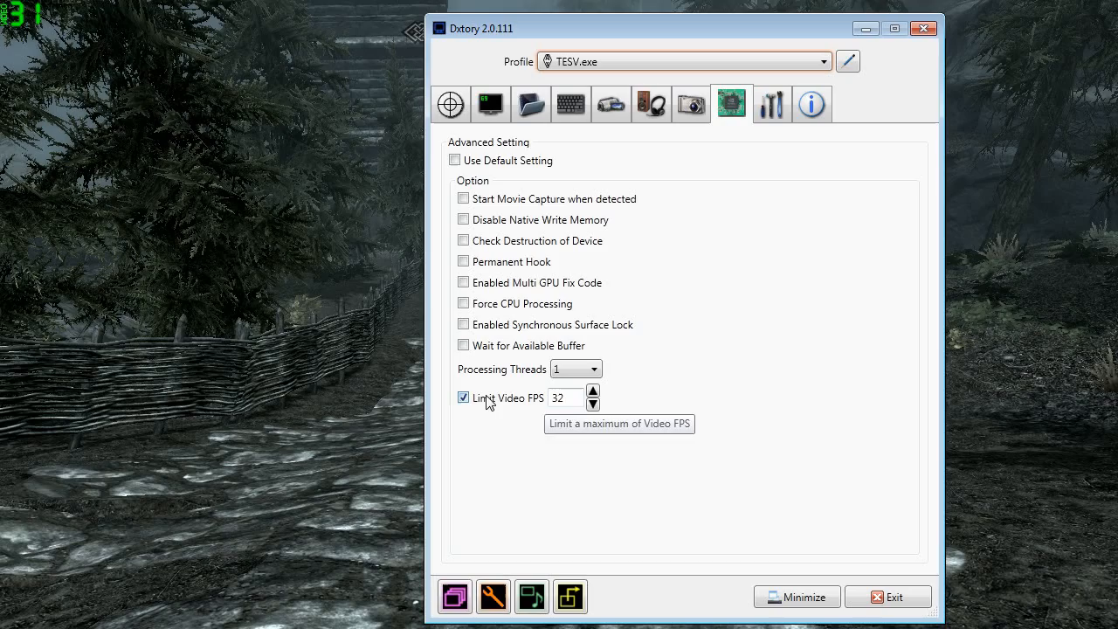
left_click(384, 263)
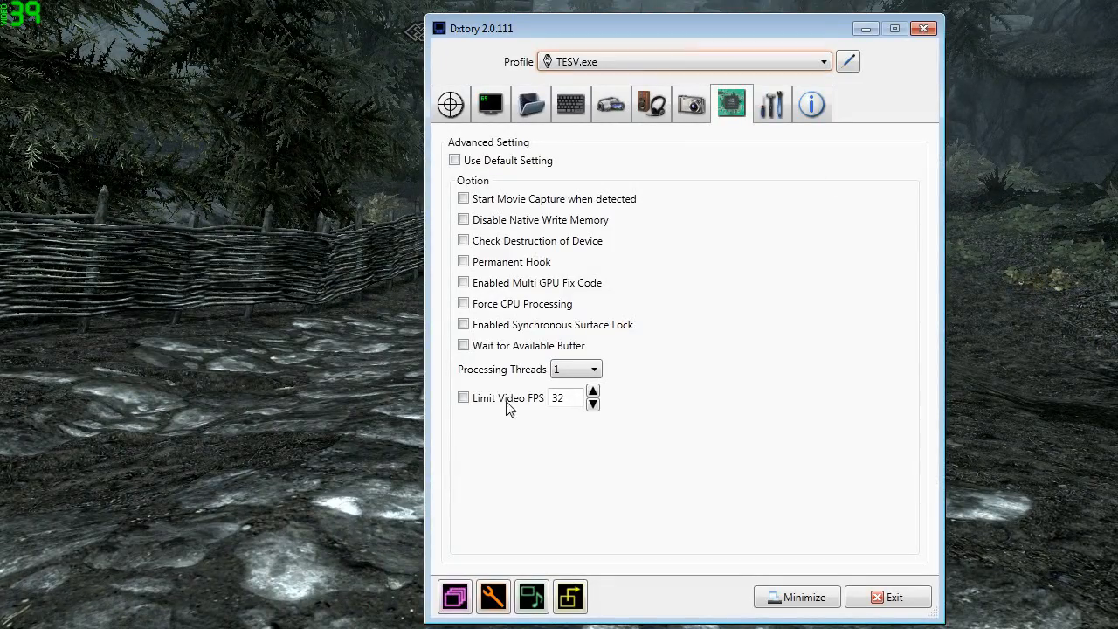
left_click(477, 402)
left_click(775, 599)
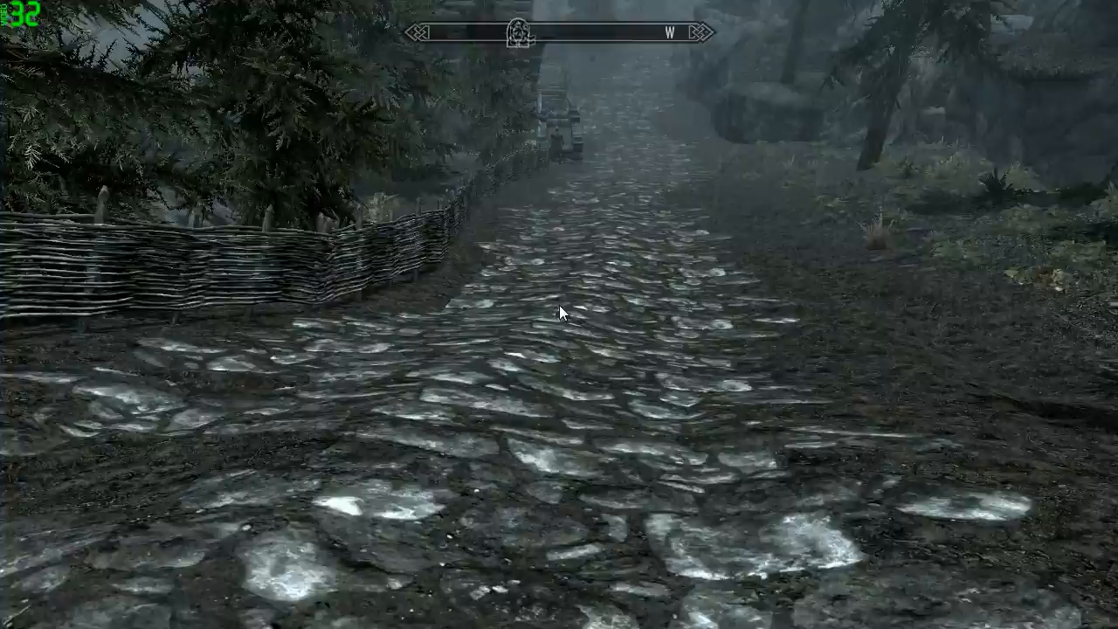
Walk the cobblestone road toward the tower at ~32 fps, then bring up the program switcher.
key("w")
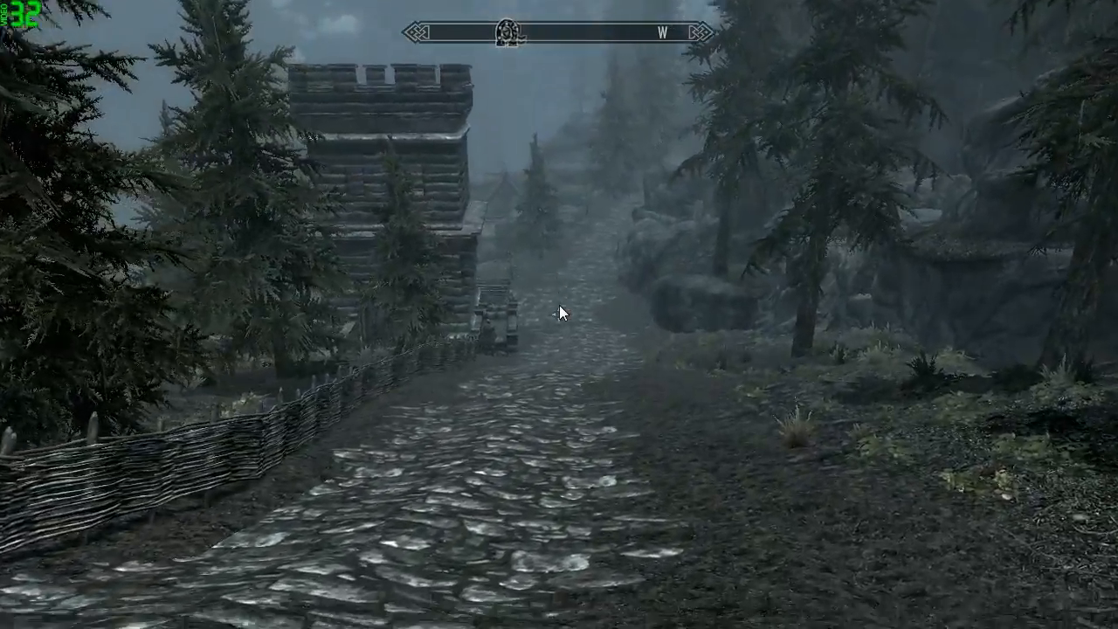
key("w")
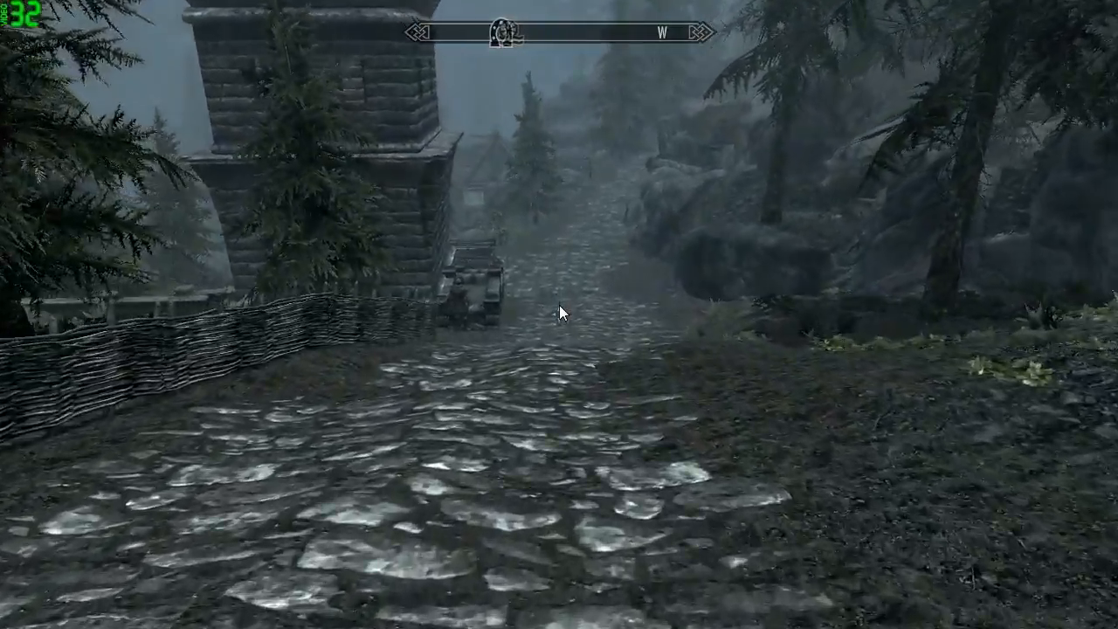
key("w")
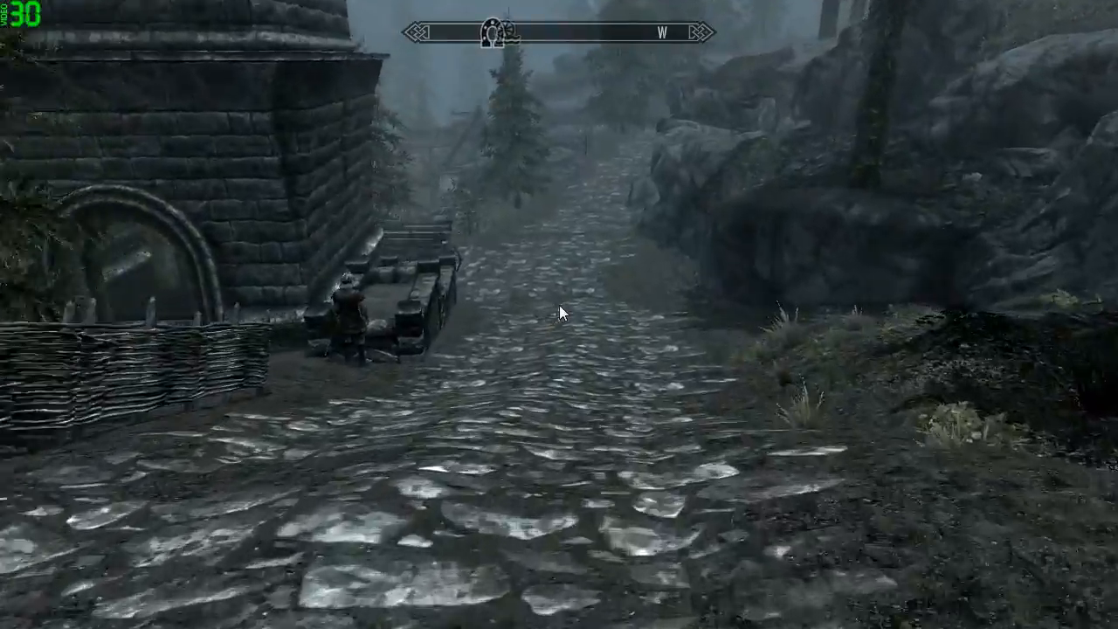
key("w")
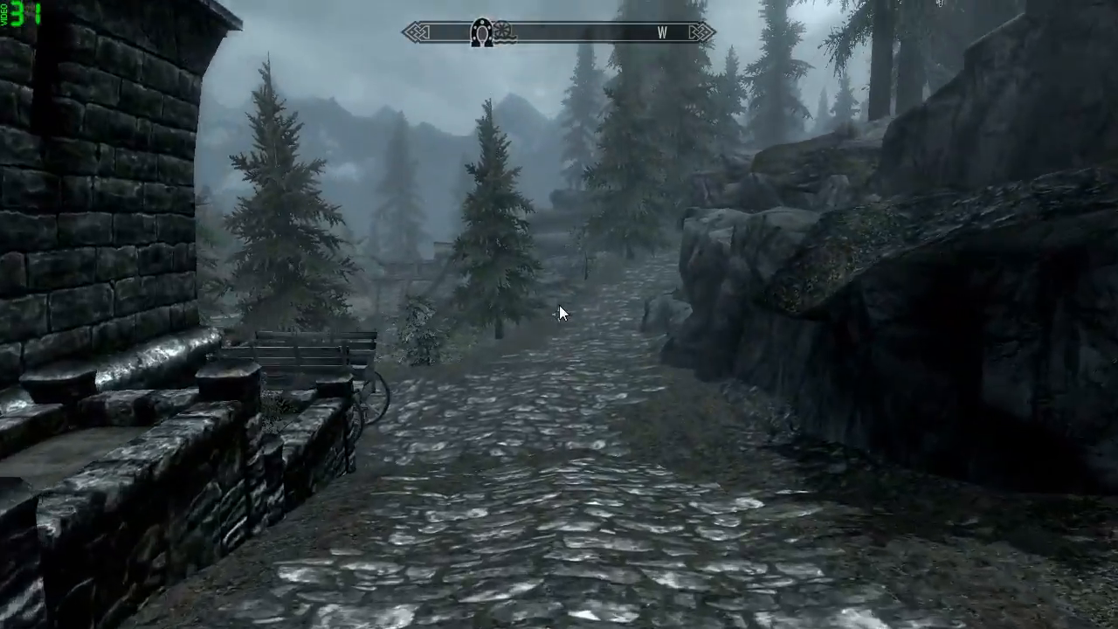
key("w")
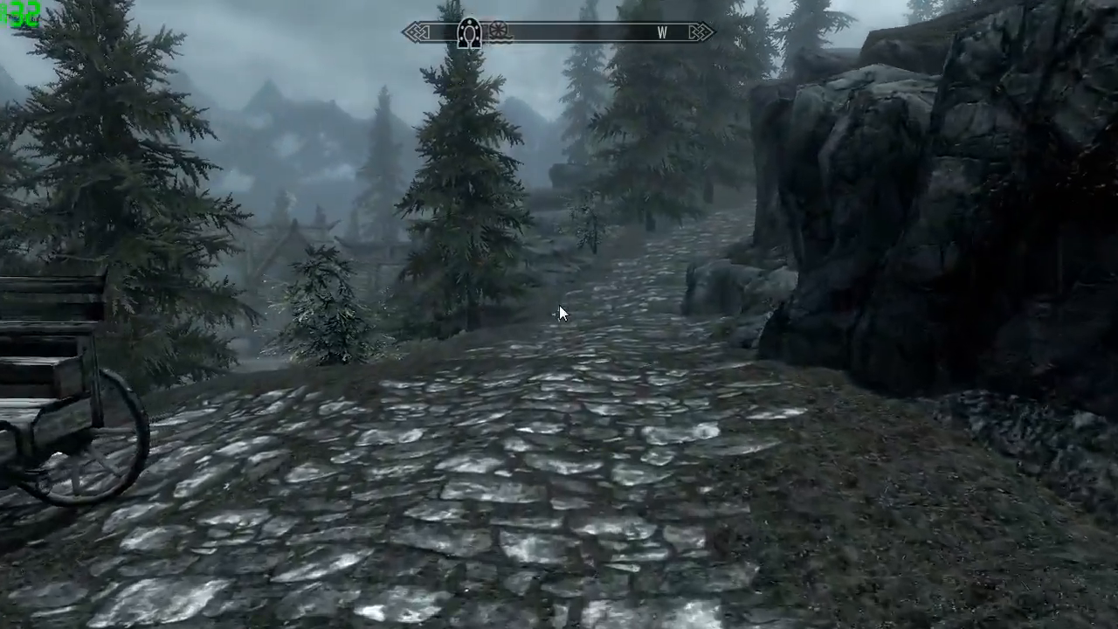
key("w")
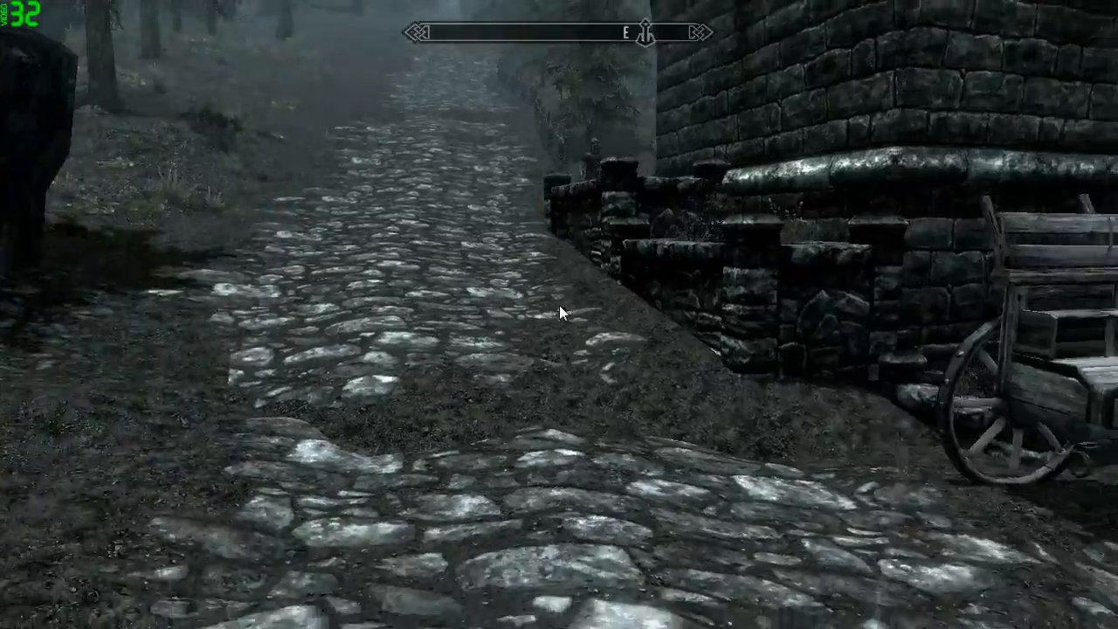
key("w")
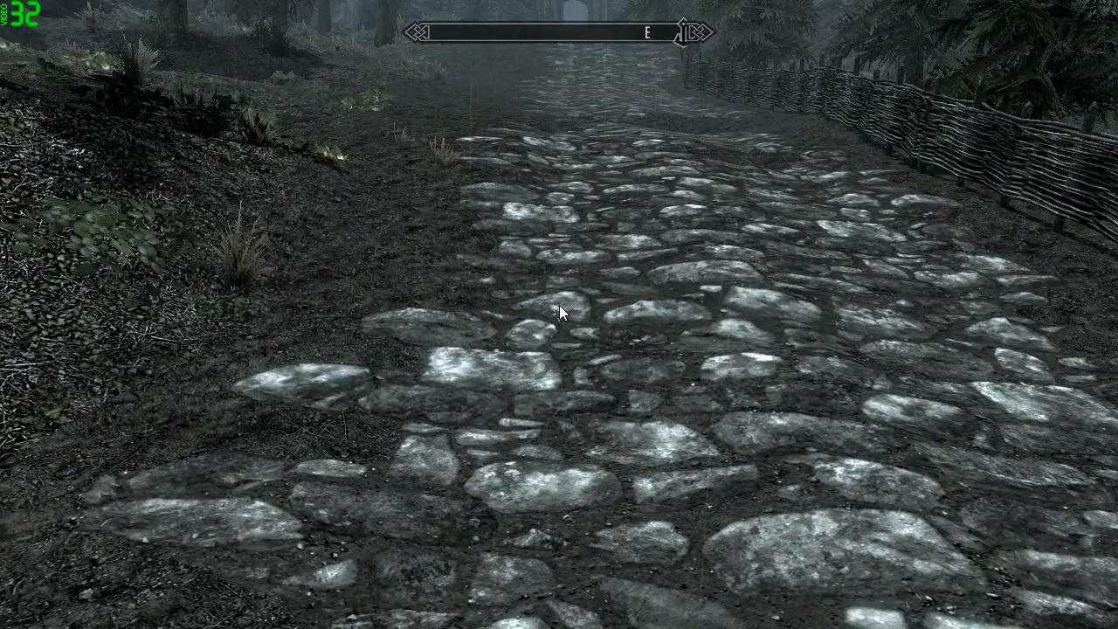
key("alt+Tab")
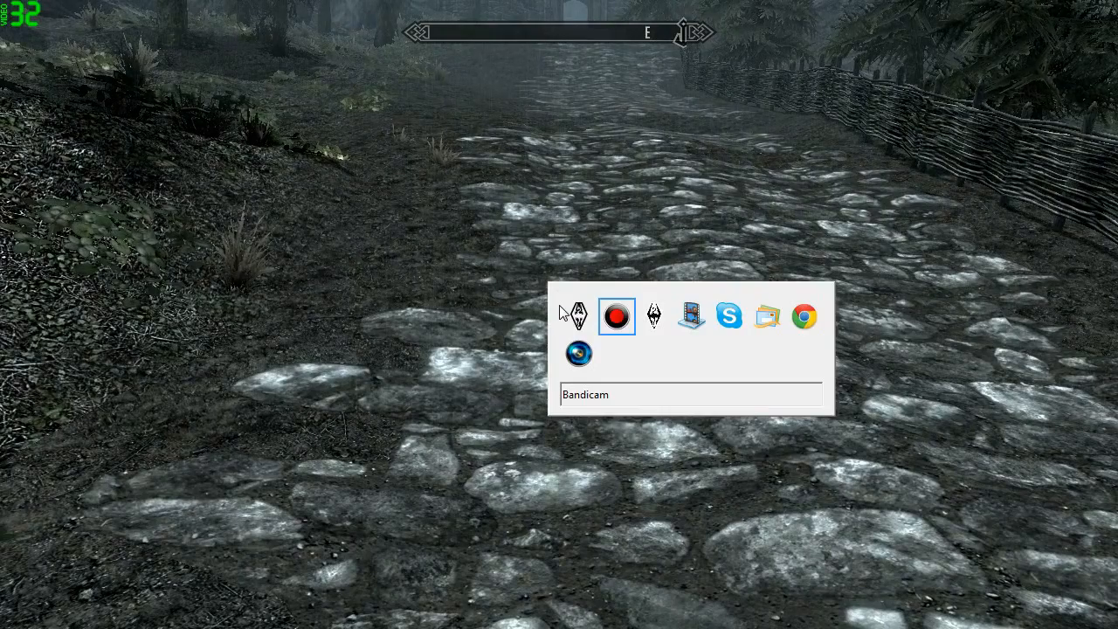
Dismiss Dxtory and roam toward the castle gate and west along the road uncapped.
key("alt+Tab")
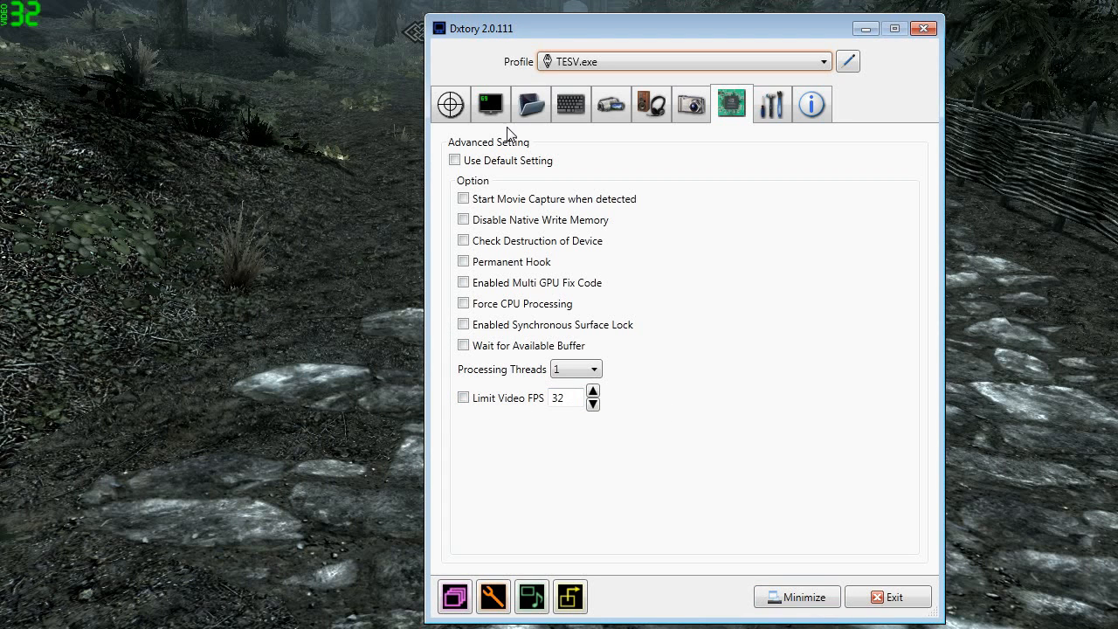
left_click(220, 132)
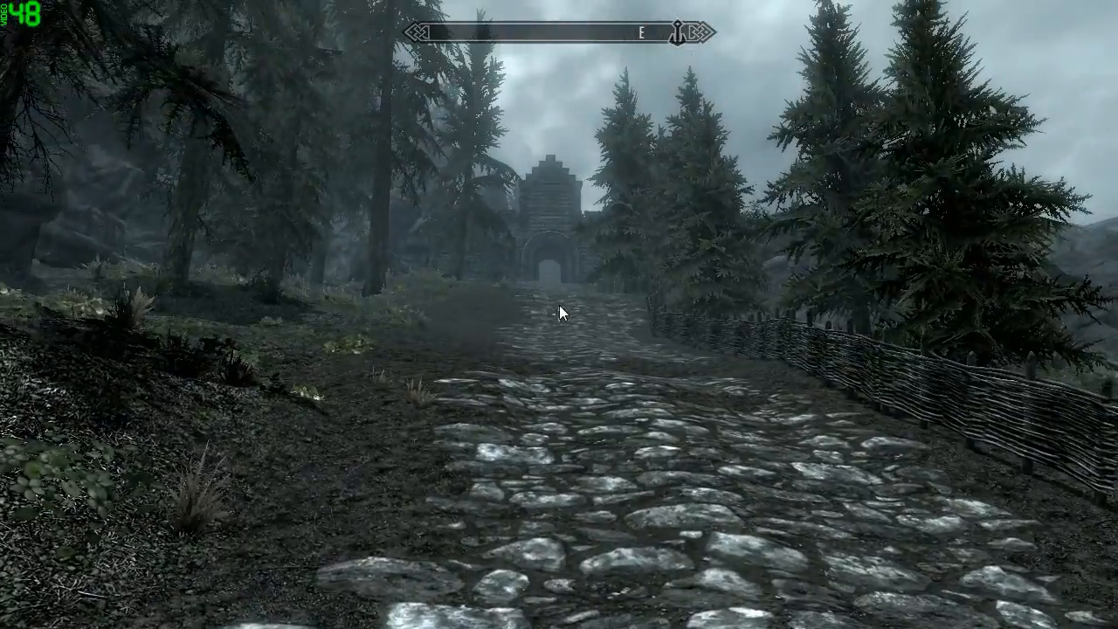
key("w")
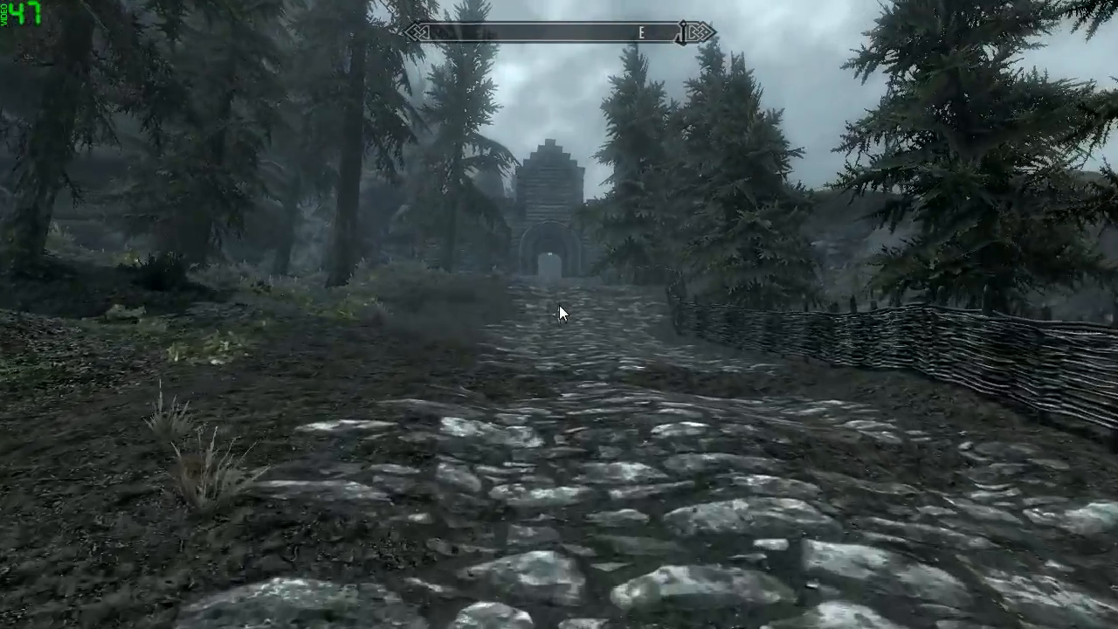
key("w")
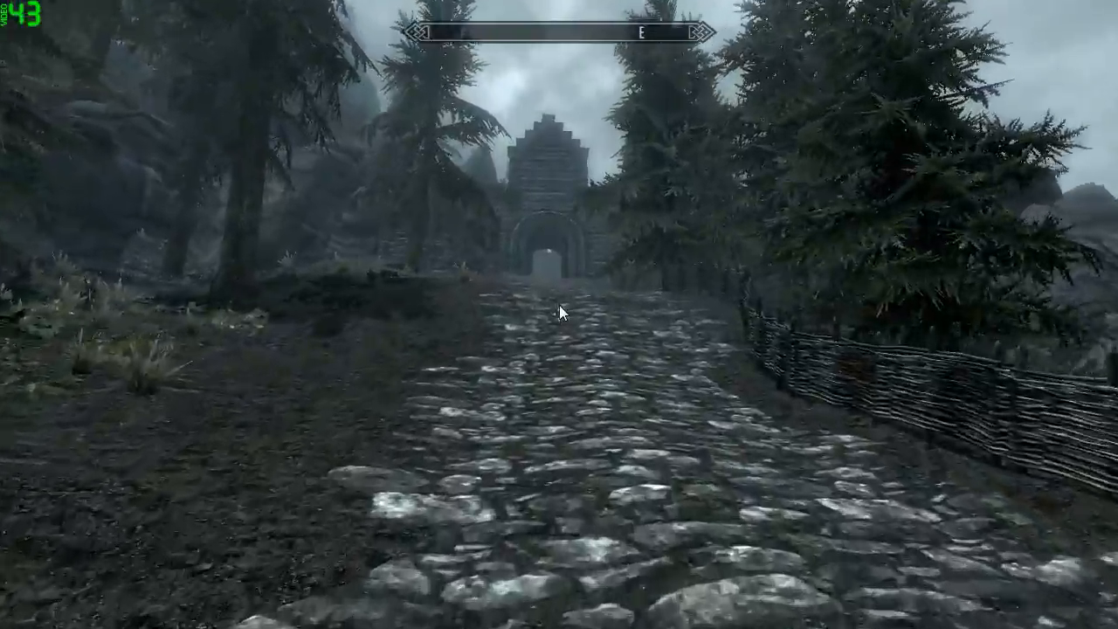
key("w")
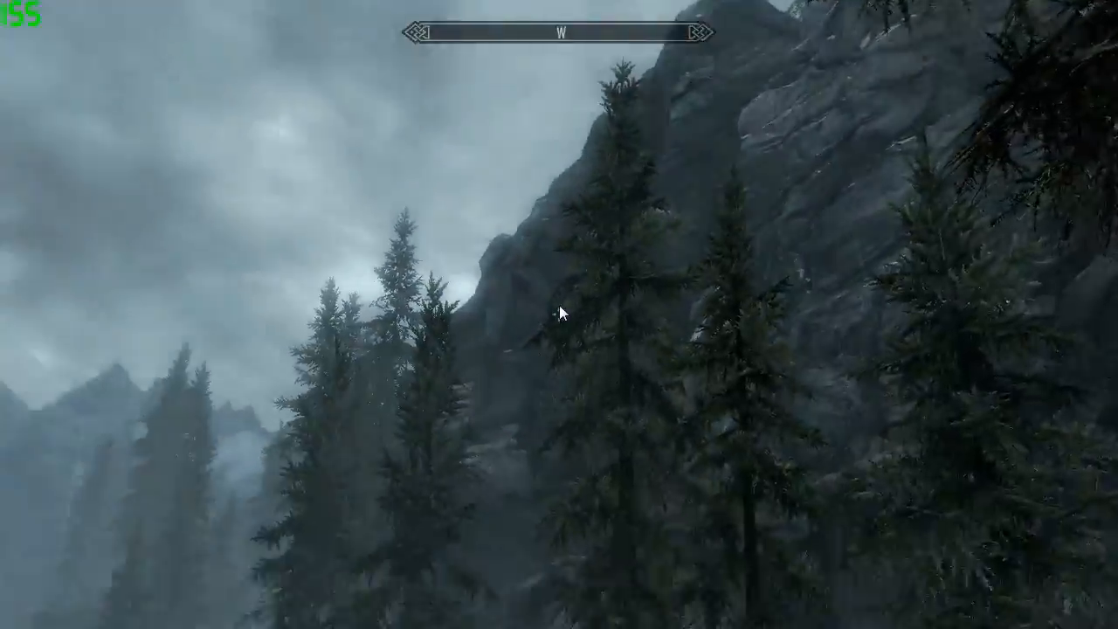
key("w")
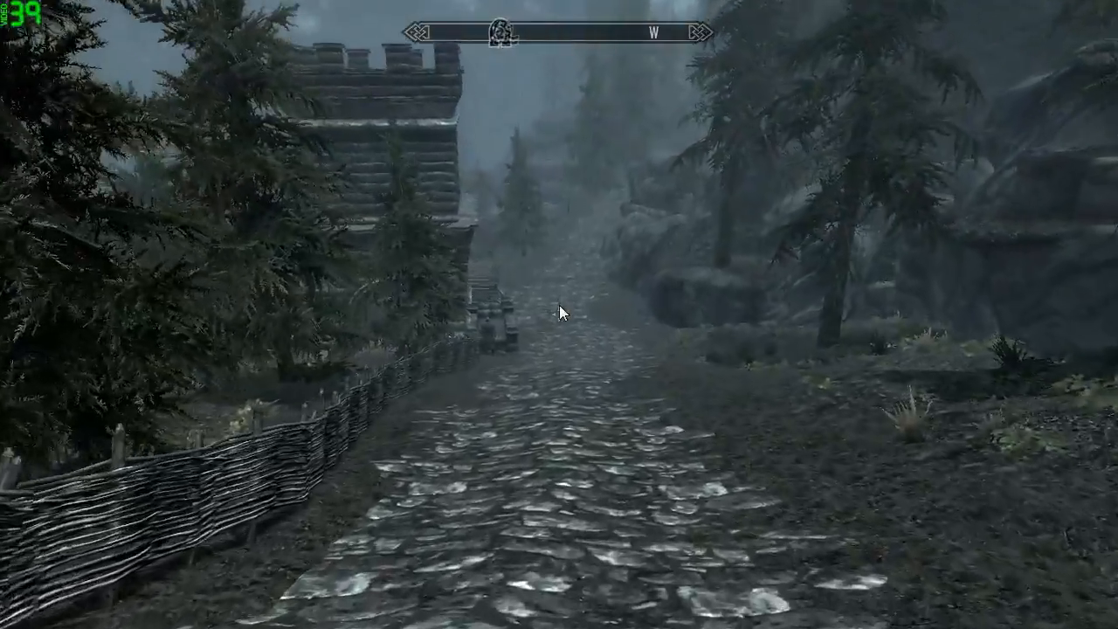
key("w")
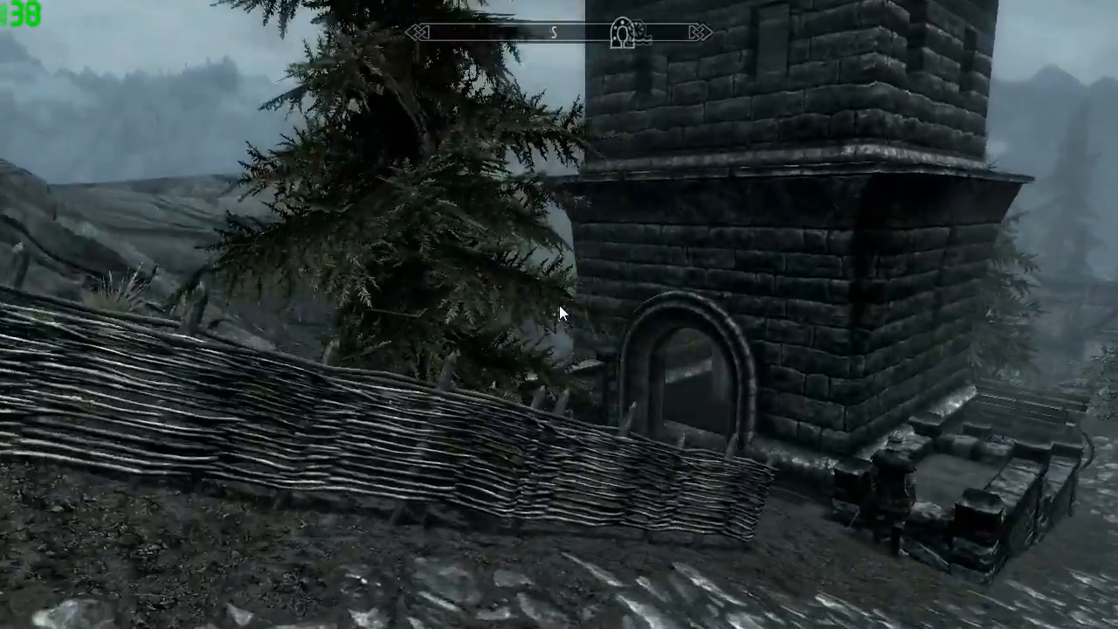
Walk on past the tower and cart, then re-enable Dxtory's 32 FPS video limit.
key("w")
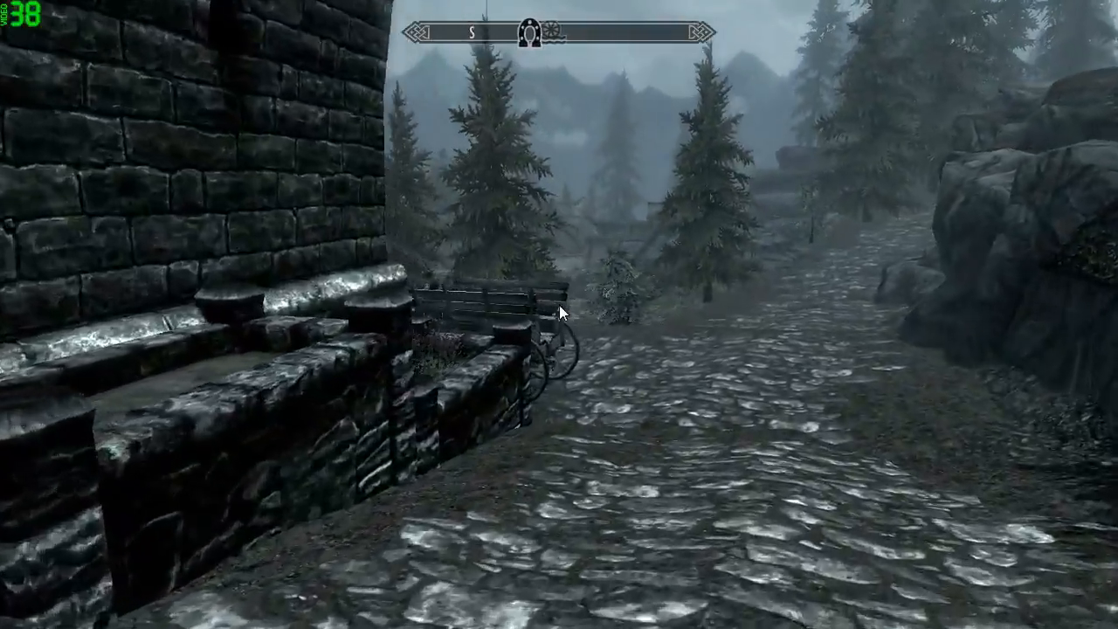
key("w")
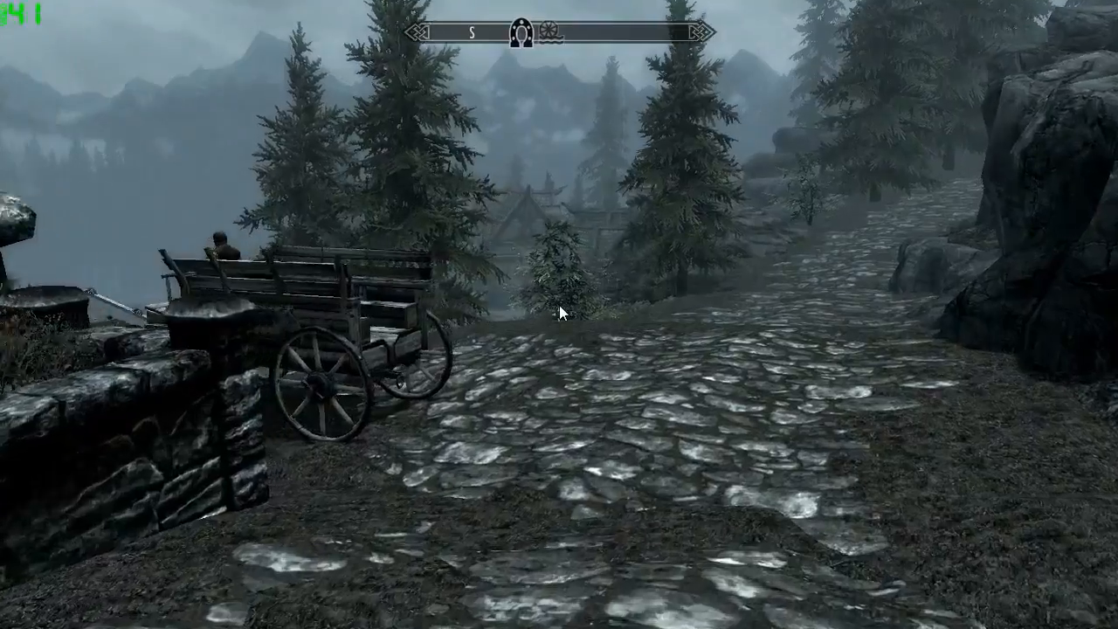
key("w")
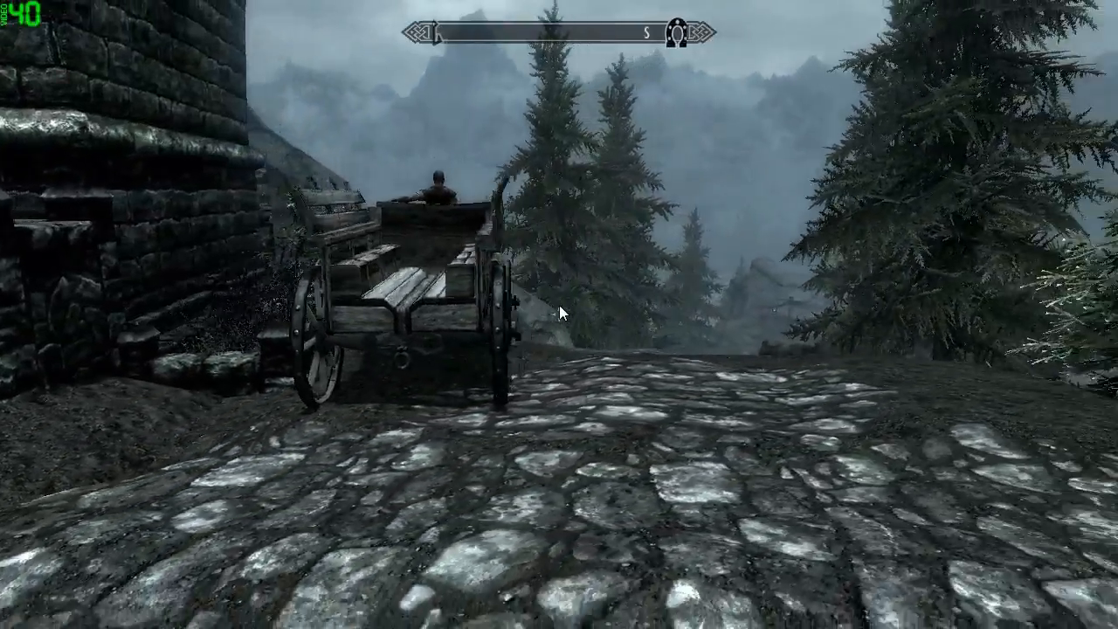
key("alt+Tab")
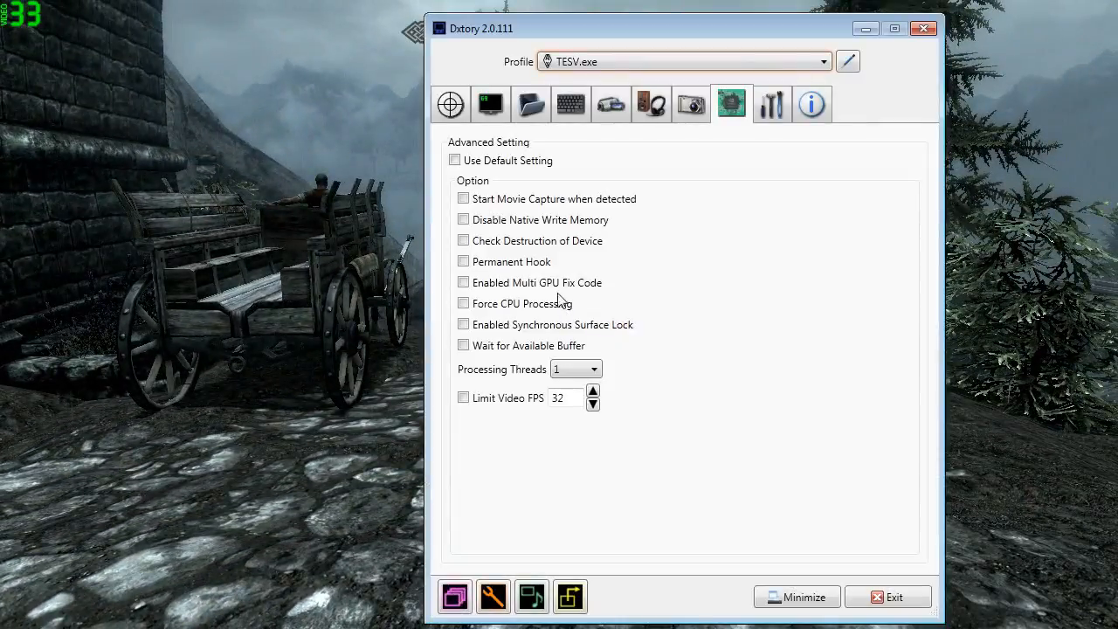
left_click(463, 397)
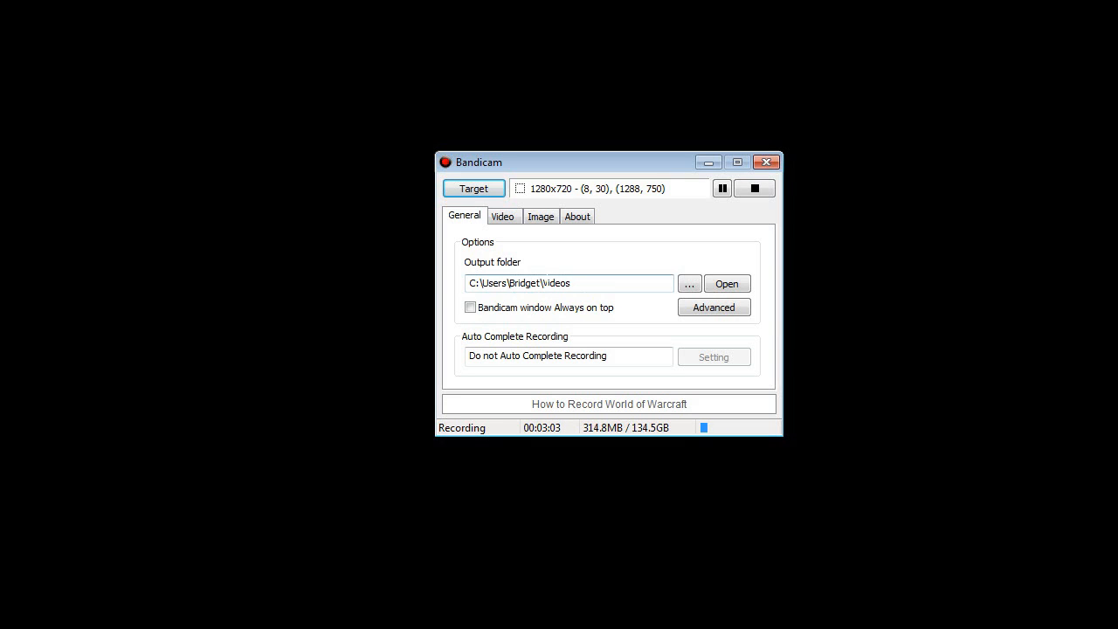
left_click(689, 285)
left_click(704, 311)
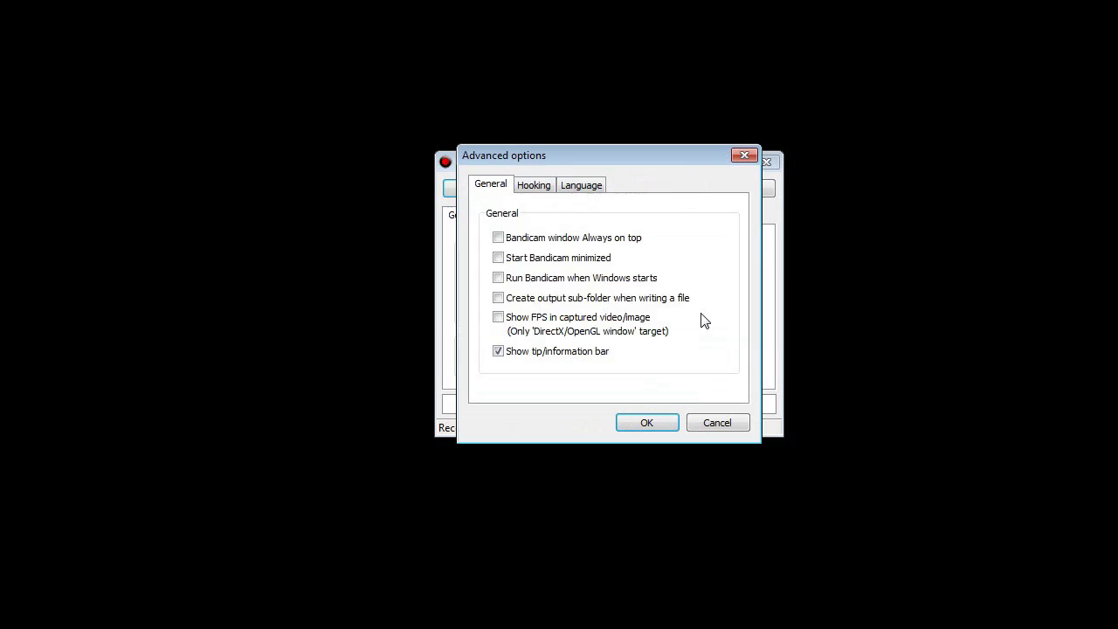
left_click(544, 187)
left_click(506, 190)
left_click(581, 185)
left_click(606, 238)
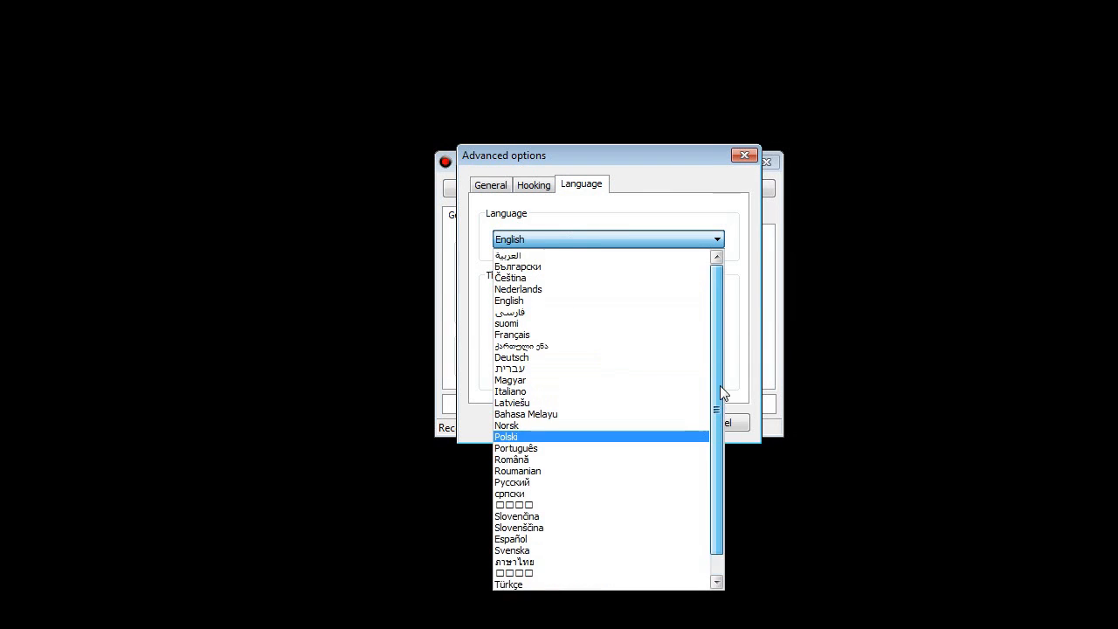
left_click_drag(719, 385, 718, 430)
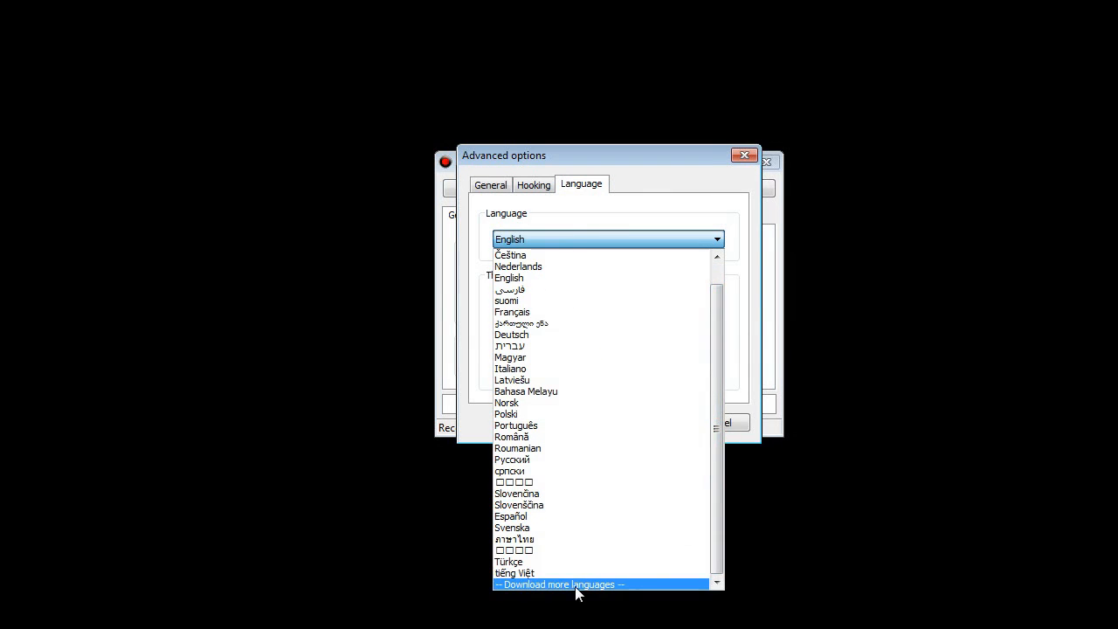
left_click(638, 218)
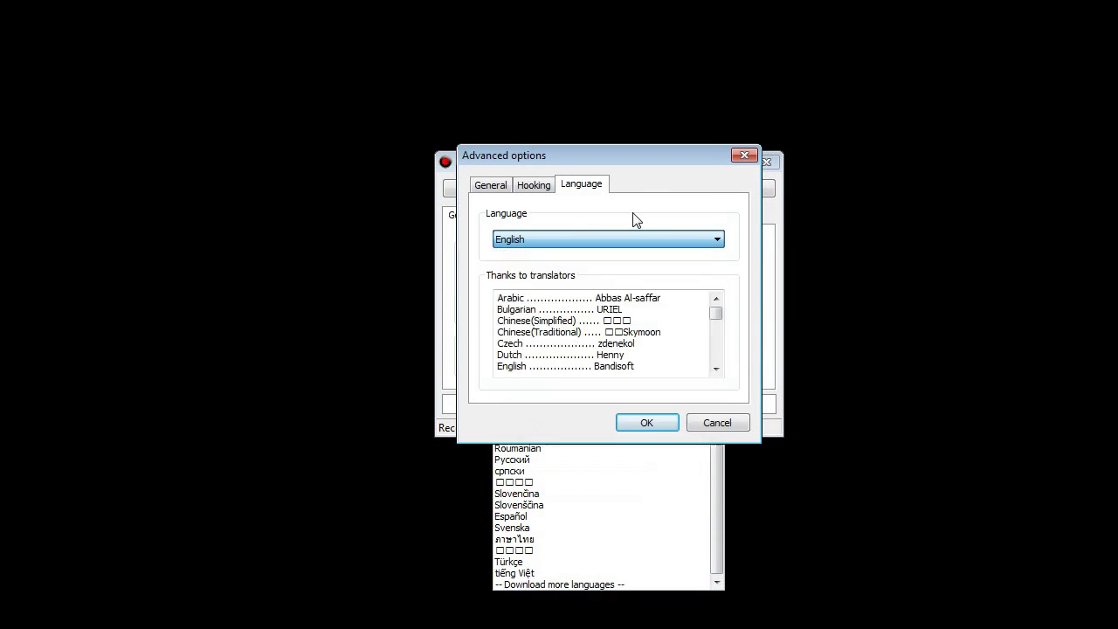
left_click(700, 419)
left_click(504, 218)
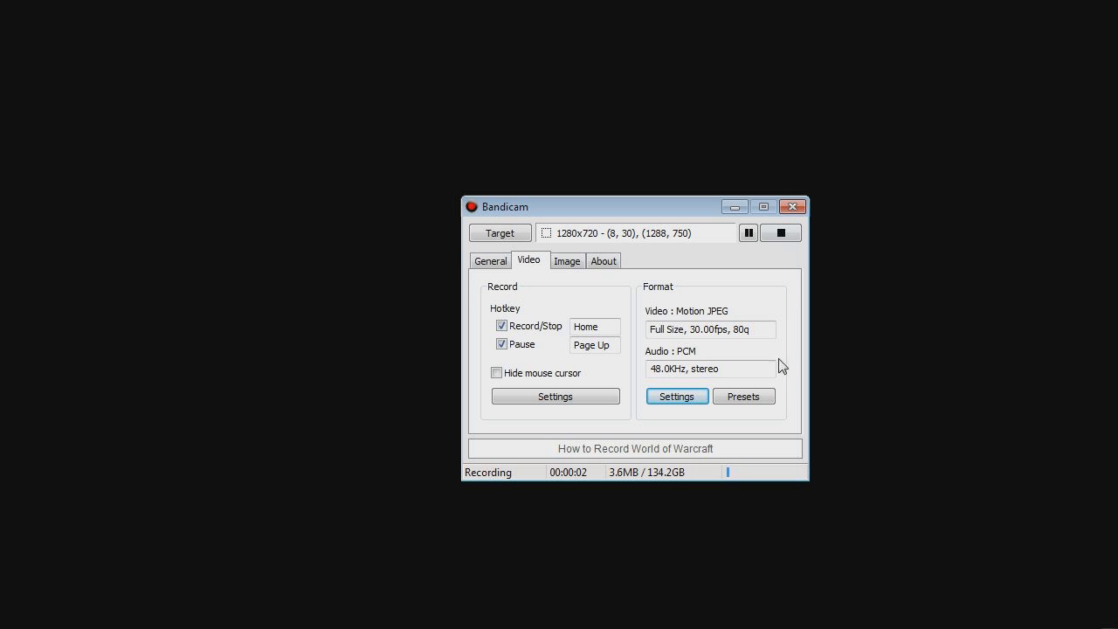
left_click(749, 397)
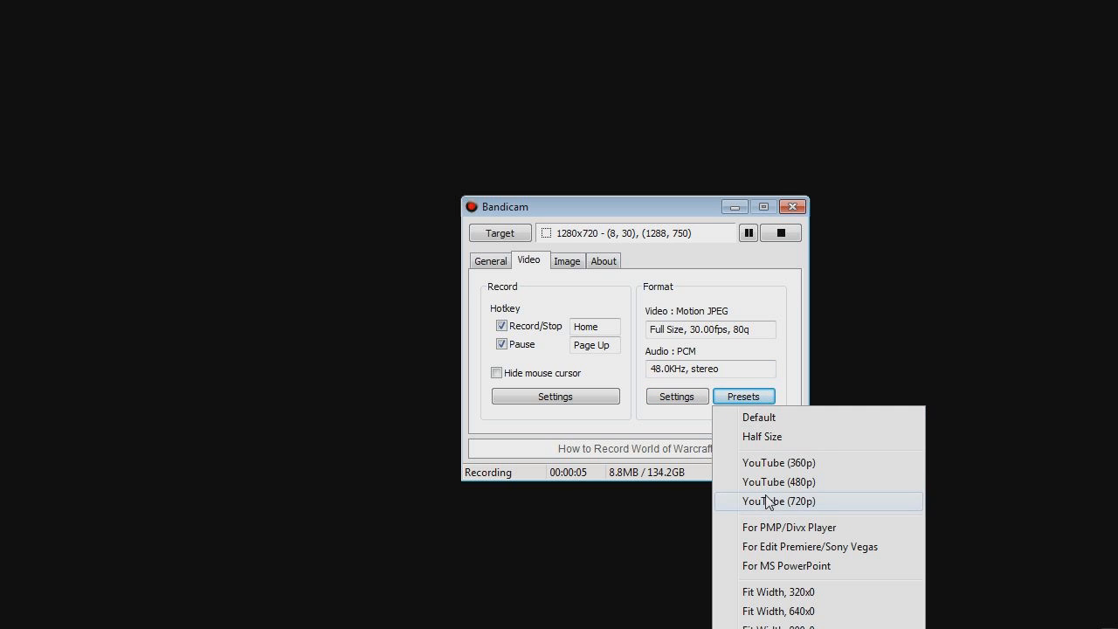
left_click(786, 552)
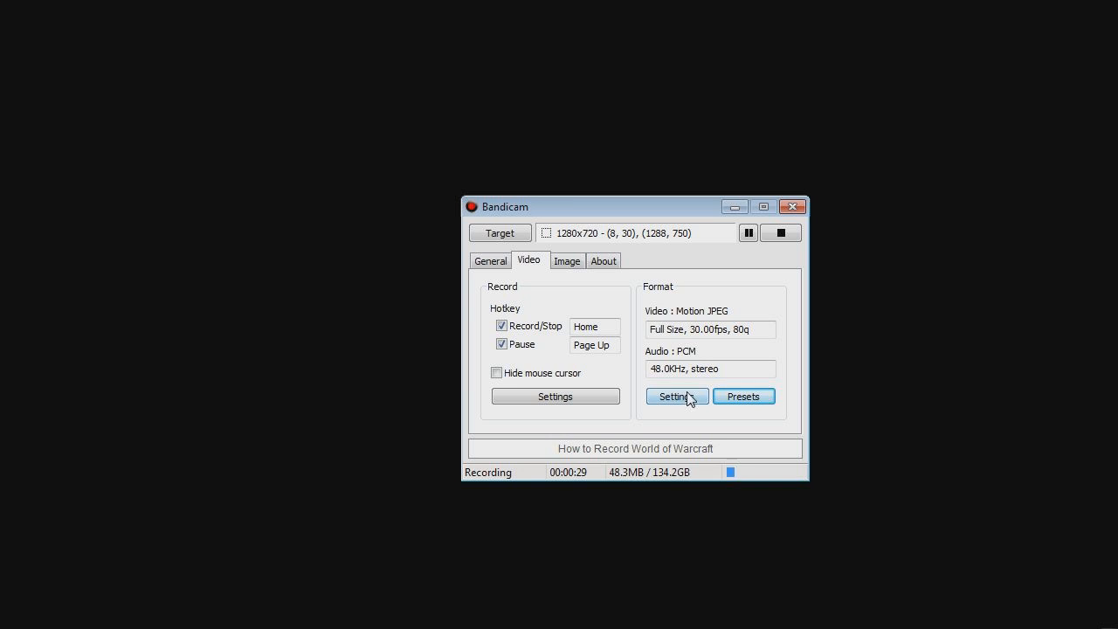
left_click(686, 398)
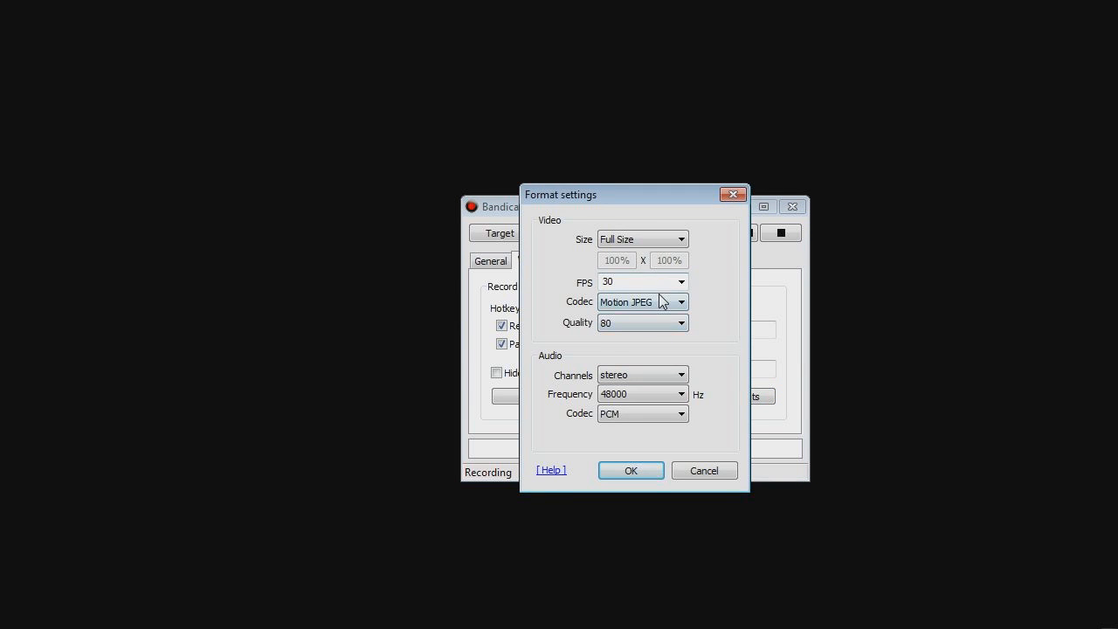
left_click(664, 302)
left_click(614, 319)
left_click(628, 322)
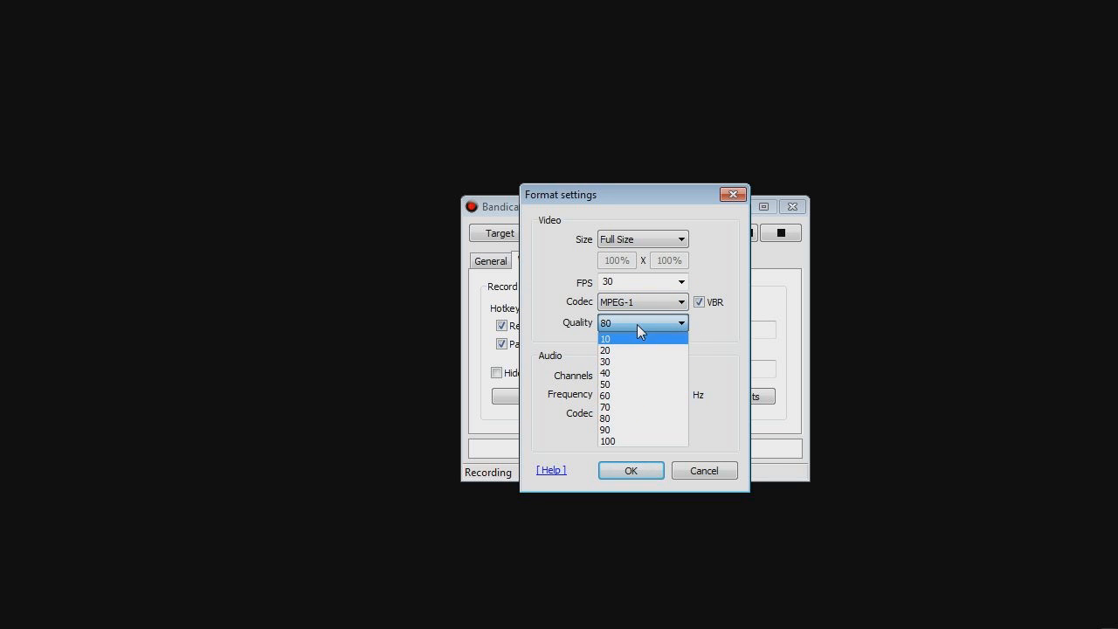
left_click(642, 302)
left_click(642, 302)
left_click(636, 325)
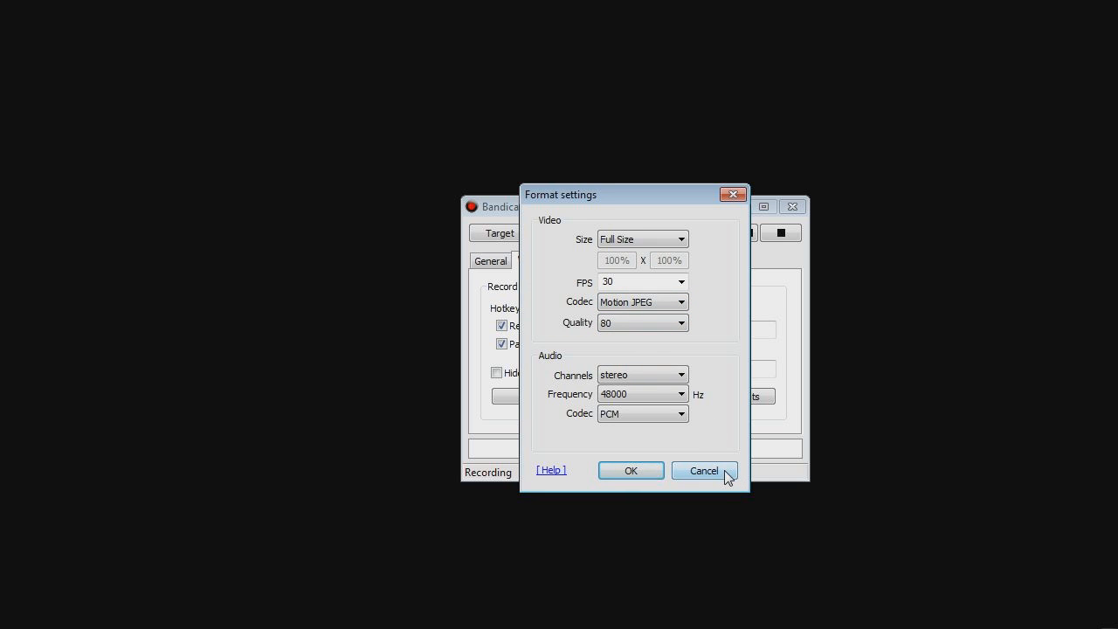
left_click(724, 470)
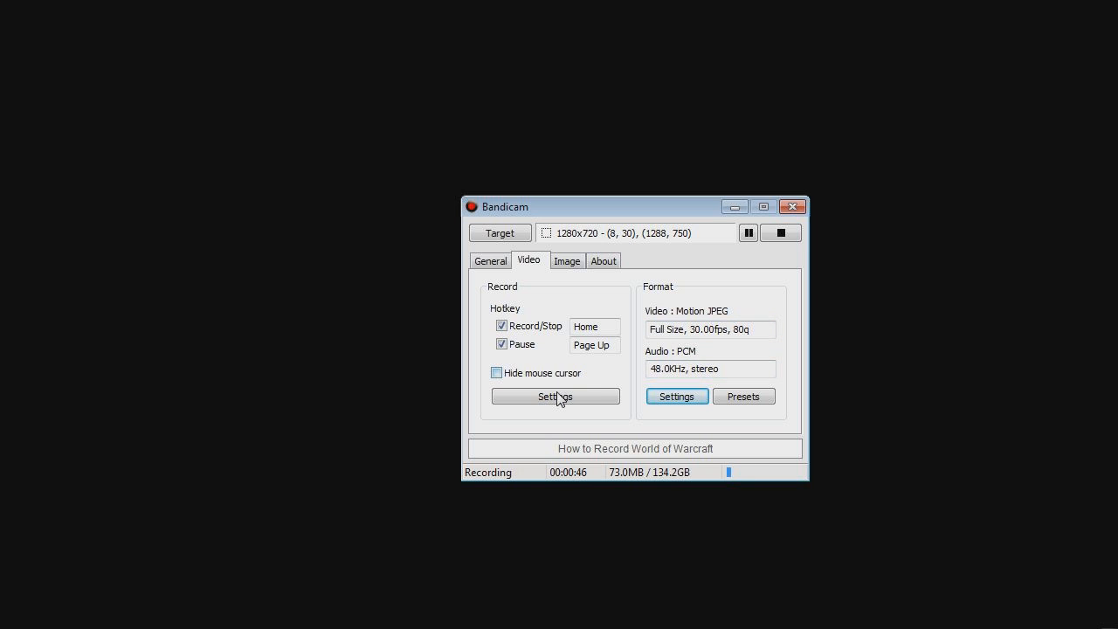
left_click(676, 396)
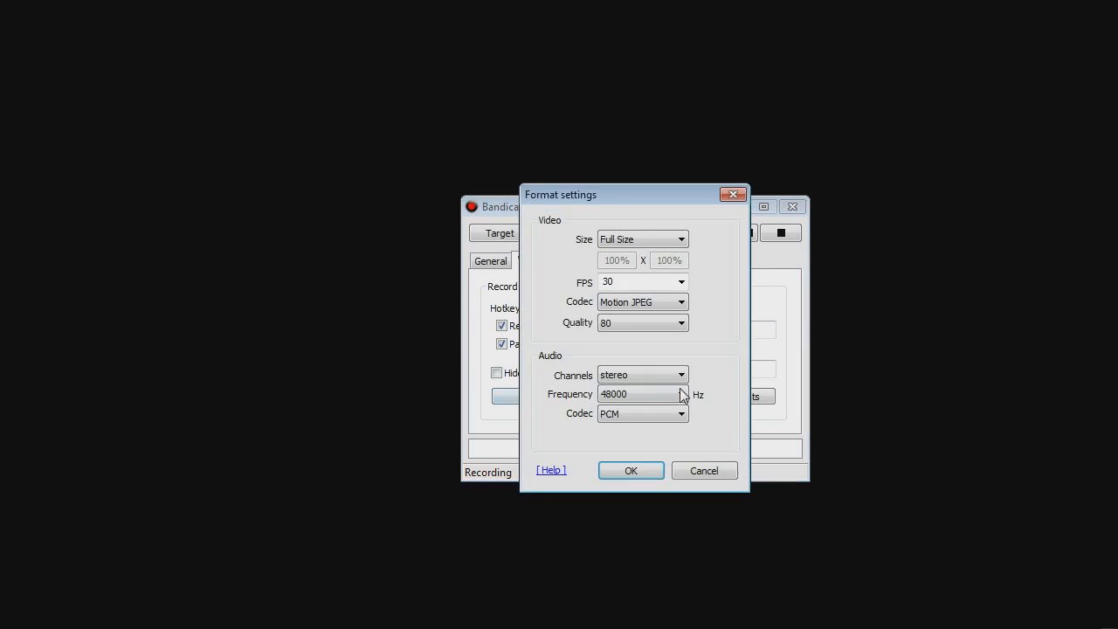
left_click(629, 302)
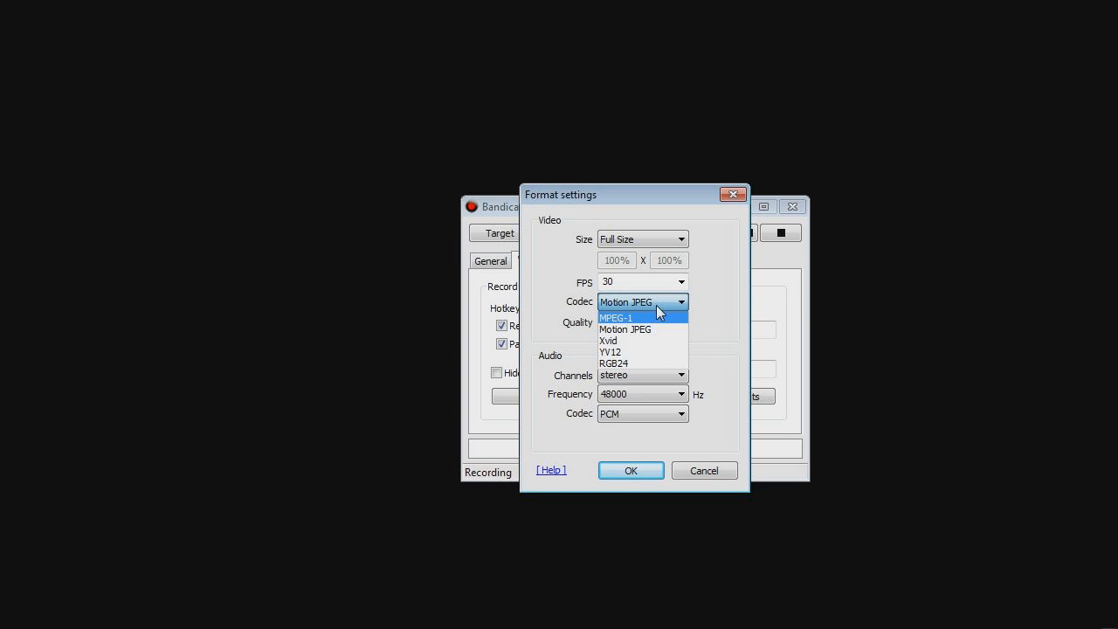
left_click(660, 302)
left_click(704, 471)
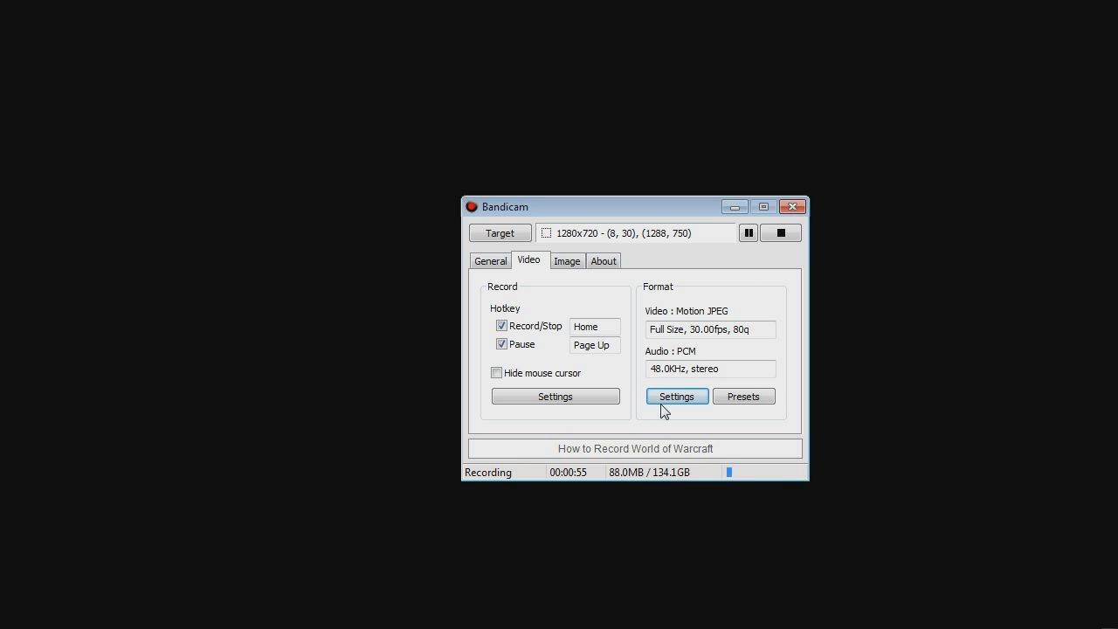
left_click(555, 396)
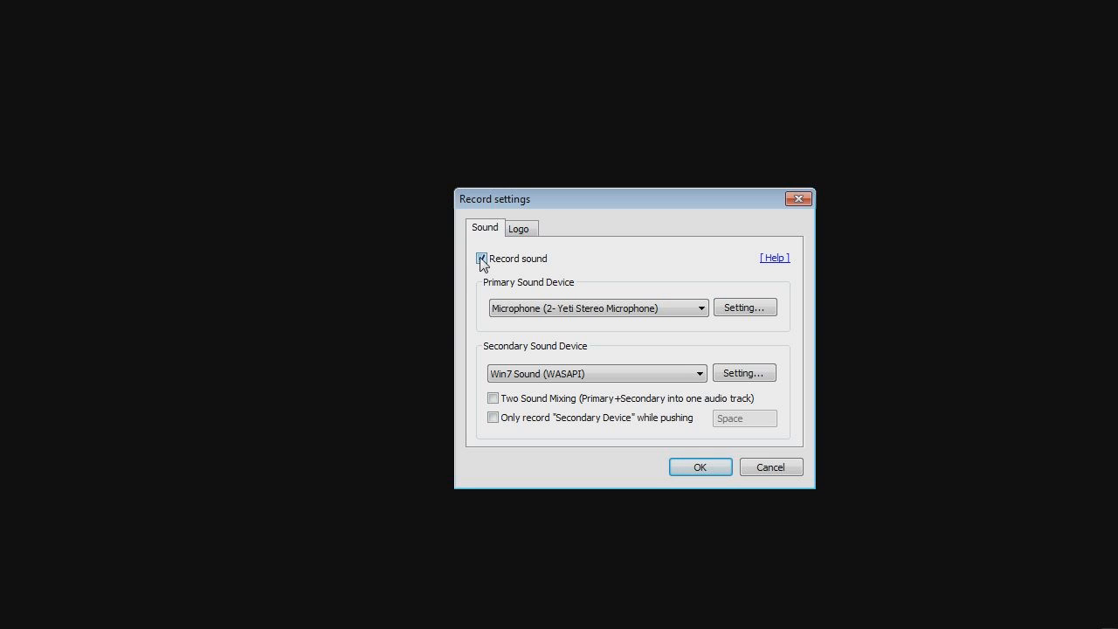
left_click(480, 258)
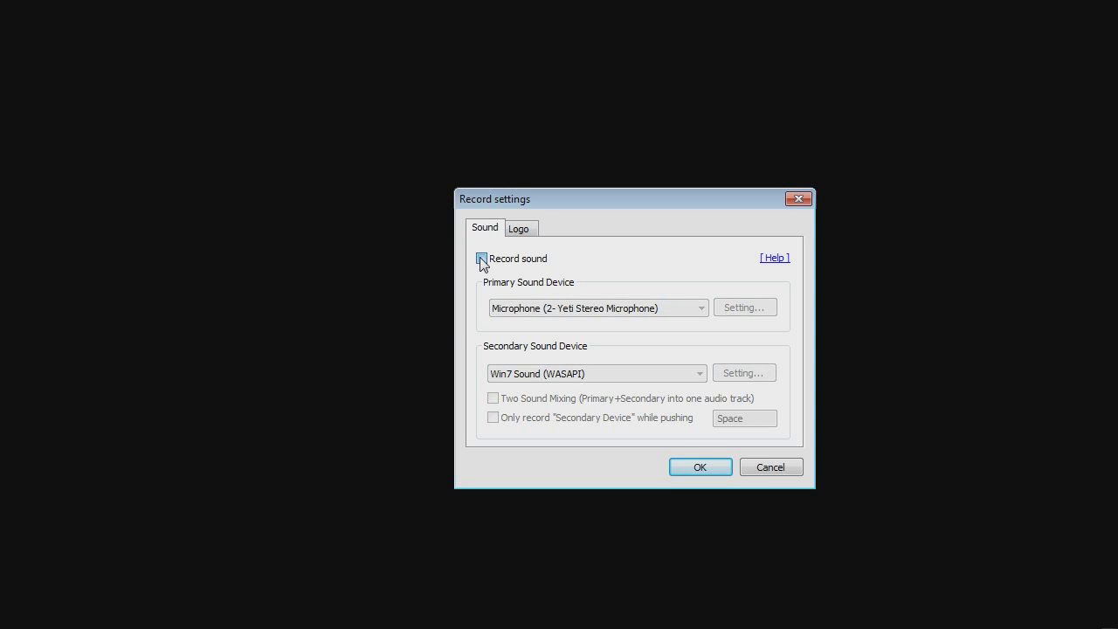
left_click(576, 309)
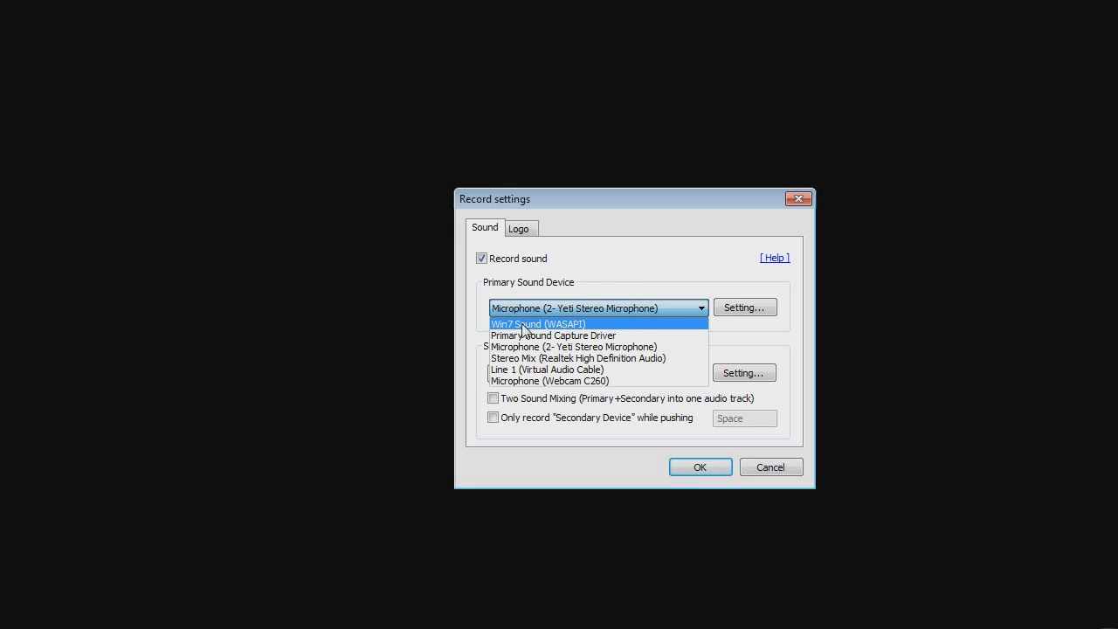
left_click(515, 286)
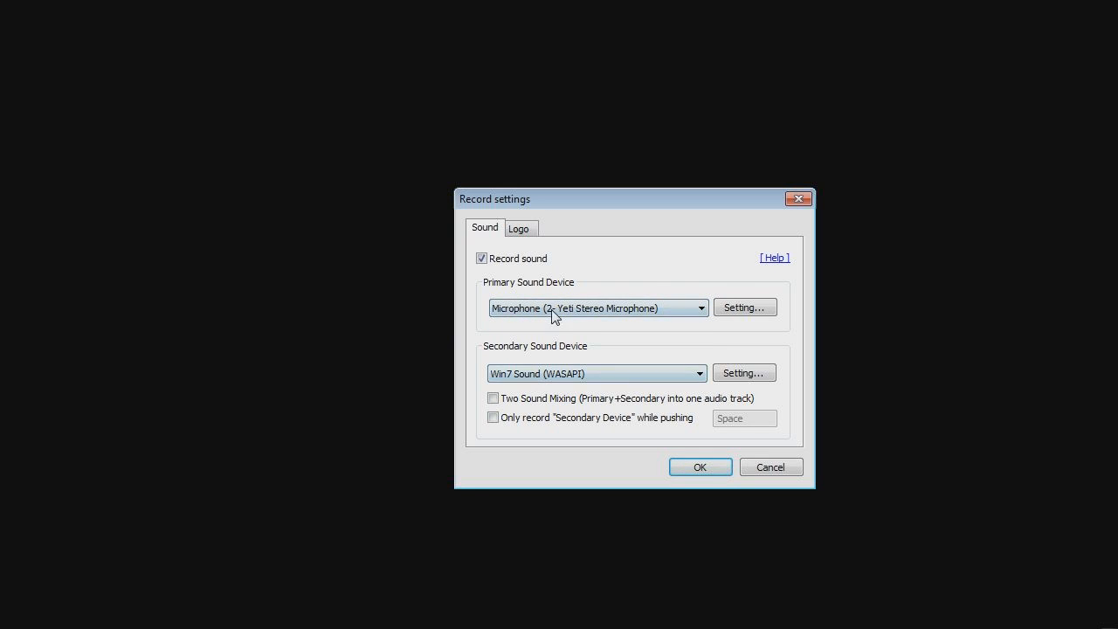
left_click(553, 310)
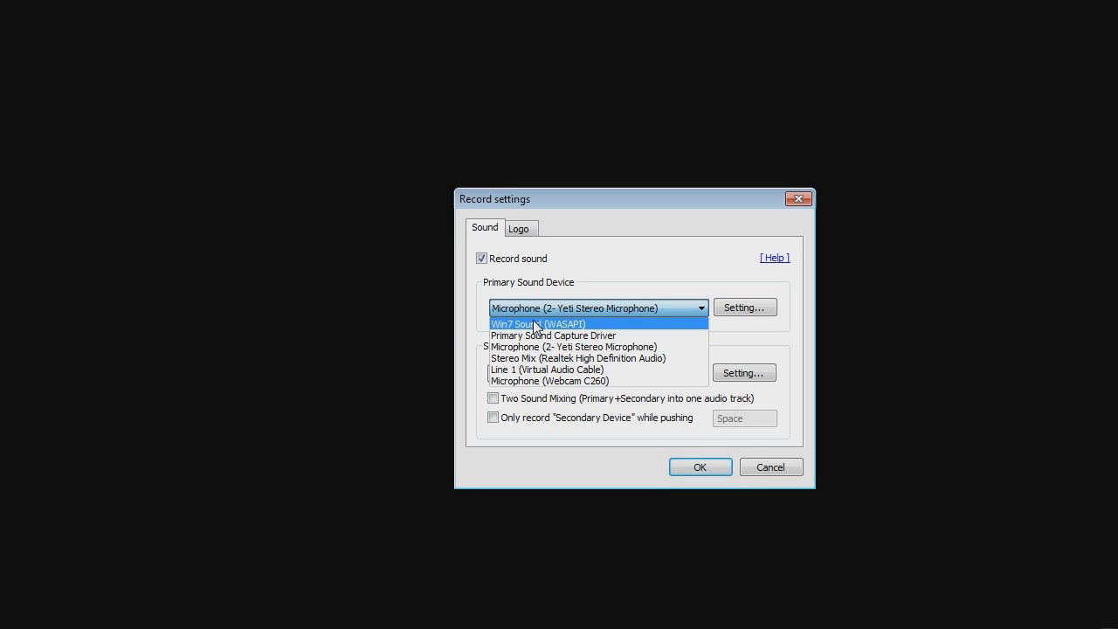
left_click(540, 311)
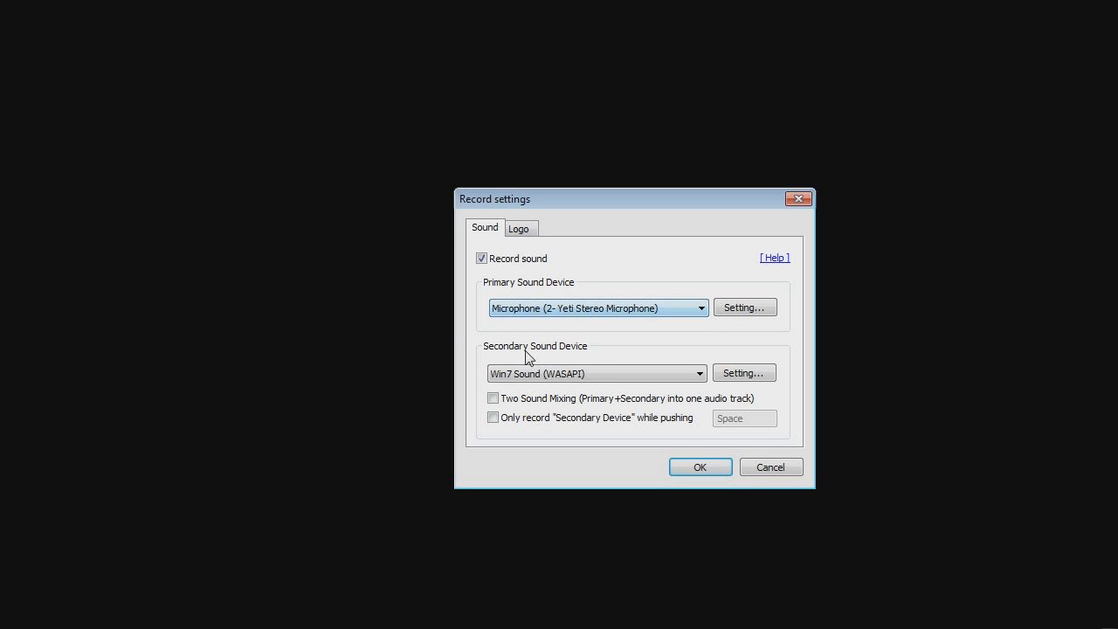
left_click(559, 374)
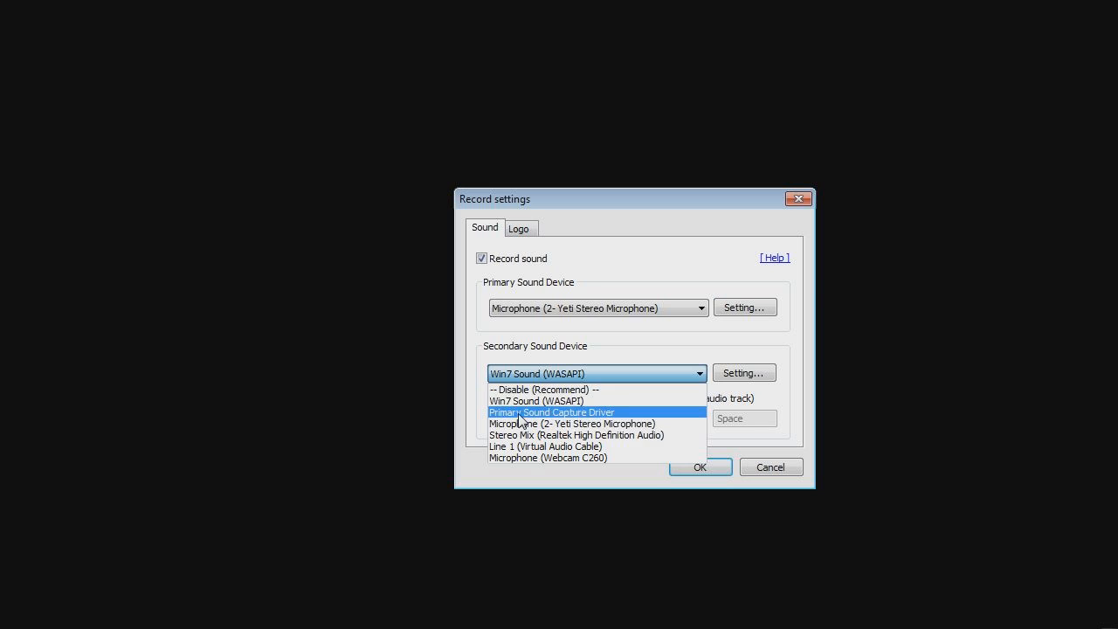
left_click(528, 390)
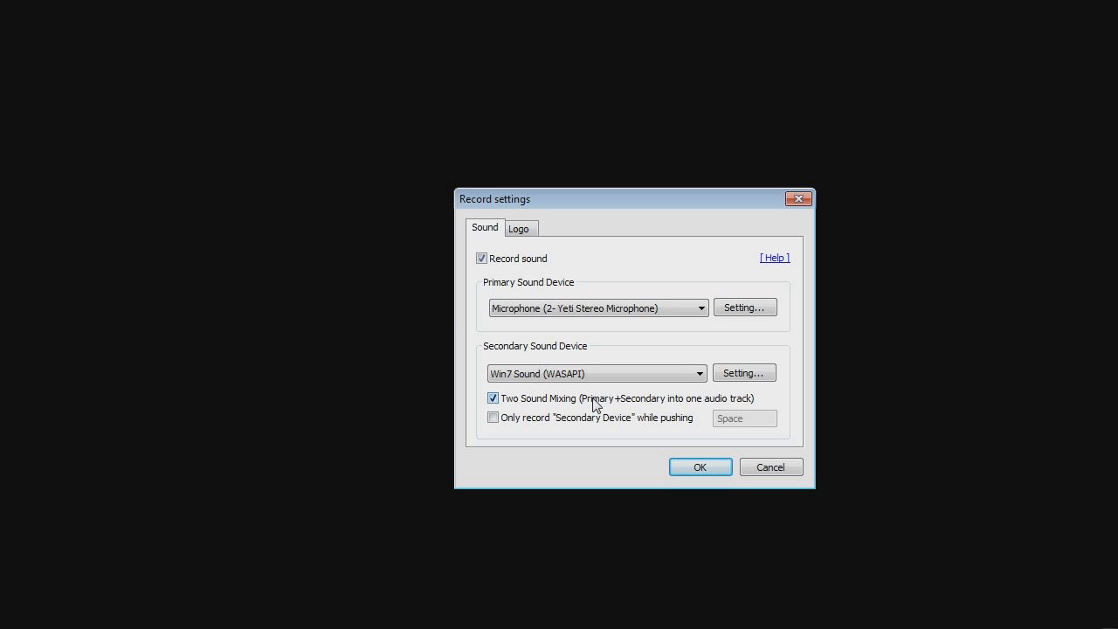
left_click(784, 469)
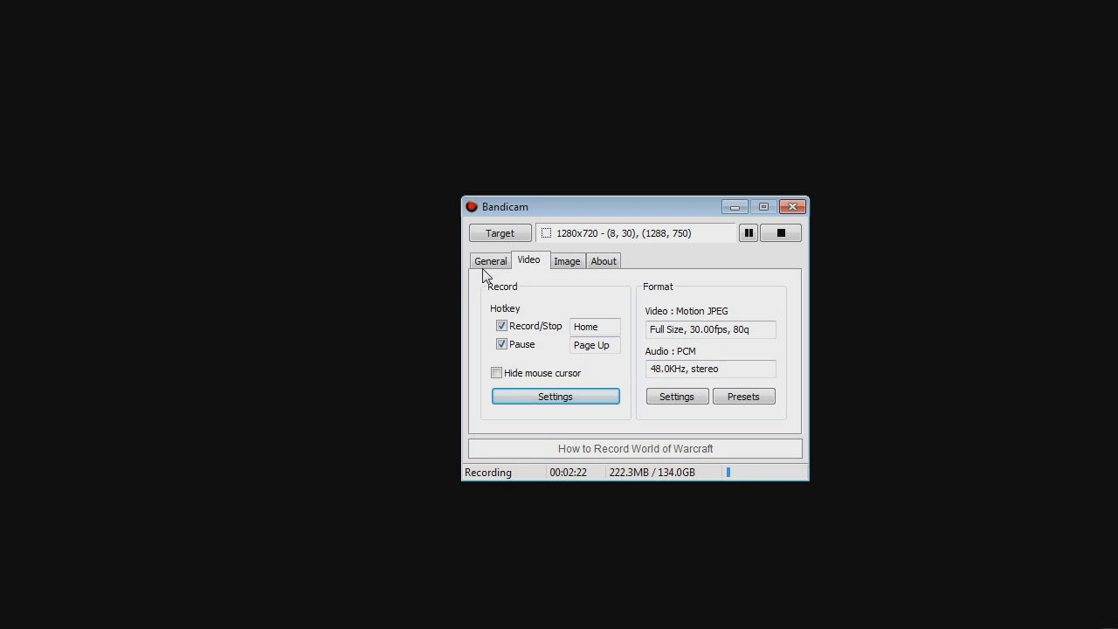
Select the Home hotkey field in Bandicam's recorder settings before returning to Skyrim.
left_click(594, 327)
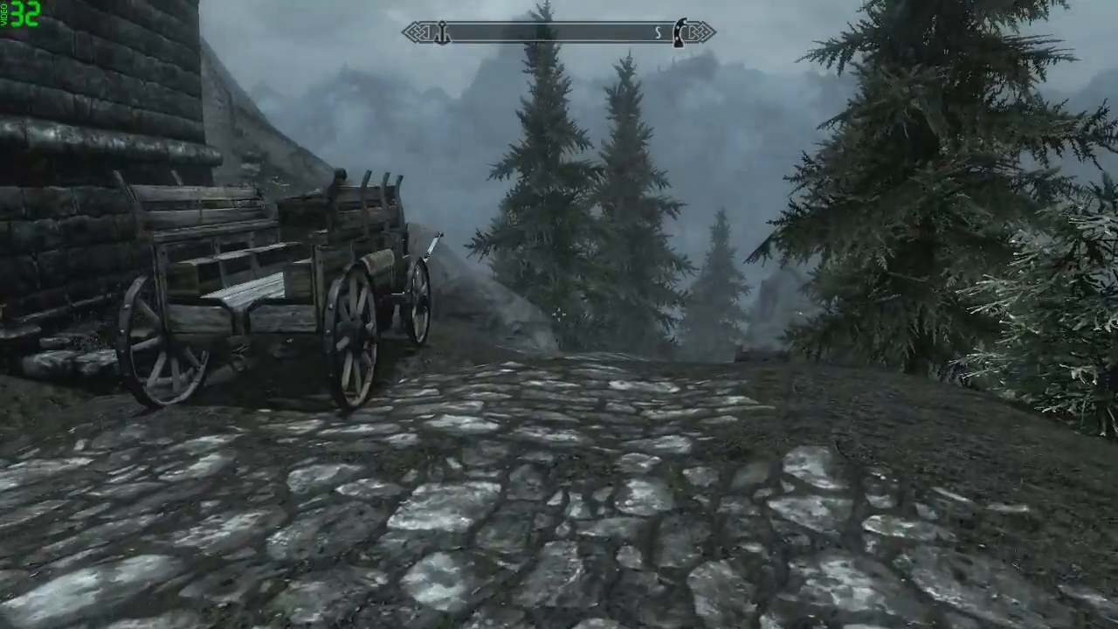
Walk forward in Skyrim, switch to Dxtory and view its HotKey settings.
key("w")
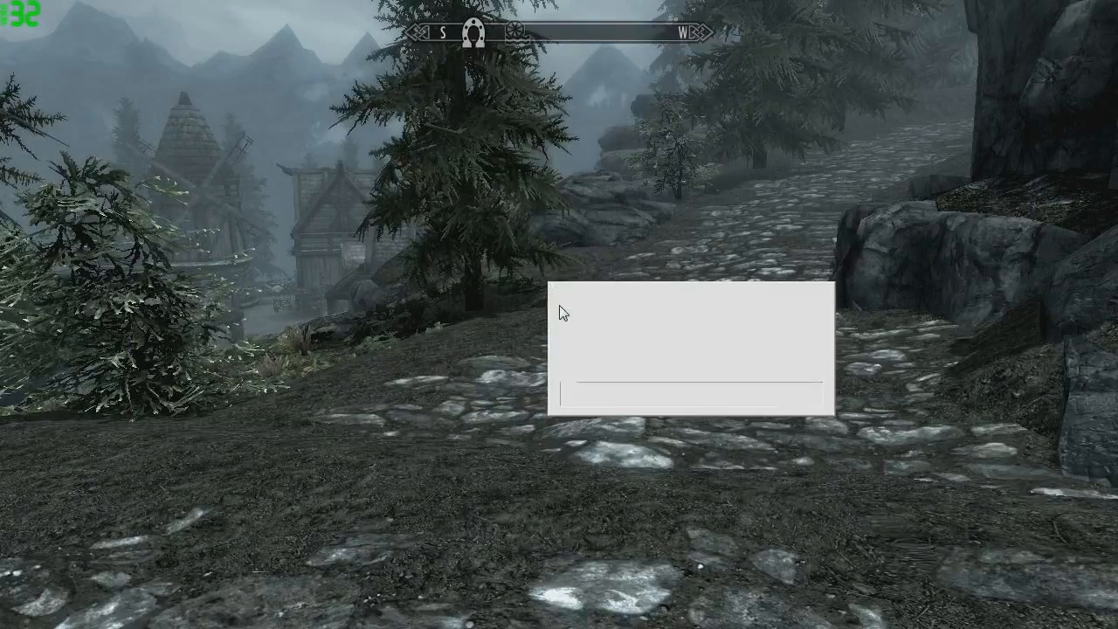
key("alt+Tab")
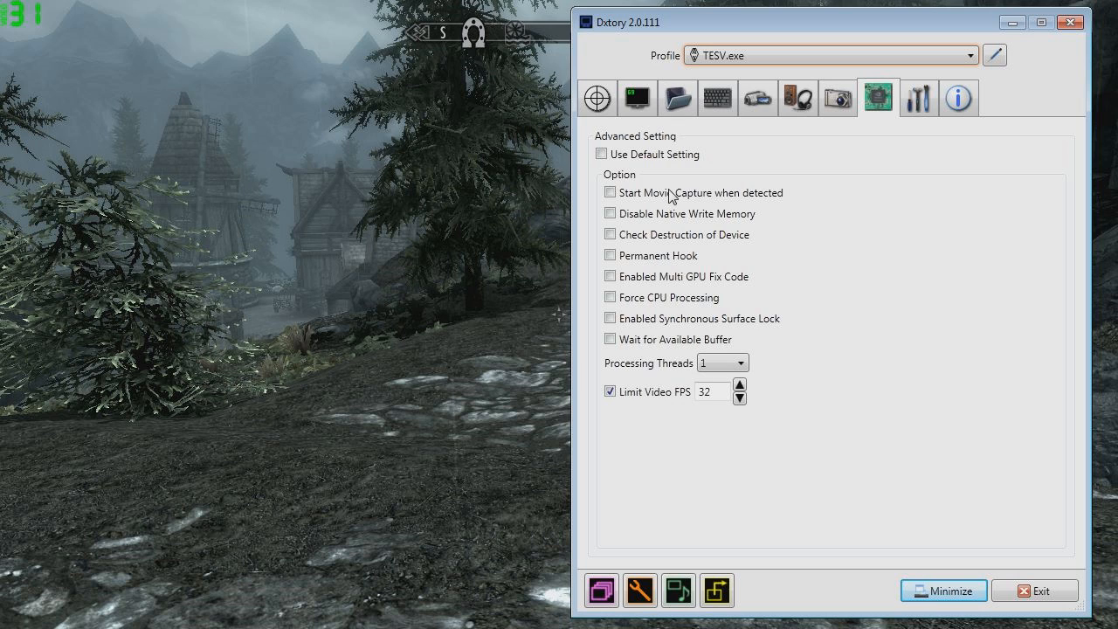
left_click(714, 101)
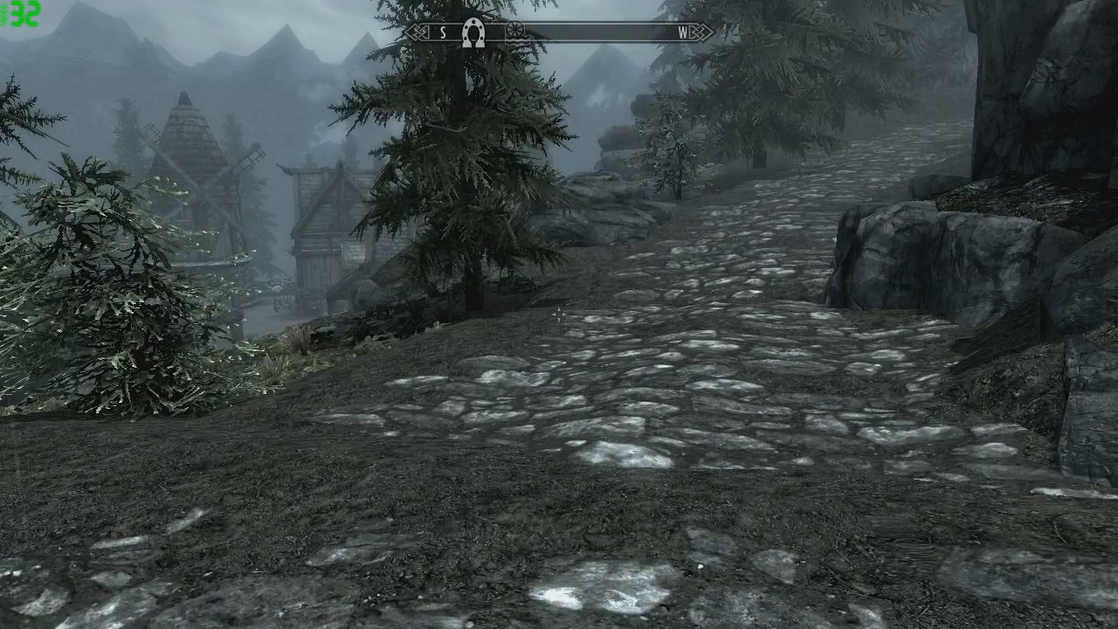
Bring the Bandicam recorder back over Skyrim and drag its window up out of the way.
key("alt+Tab")
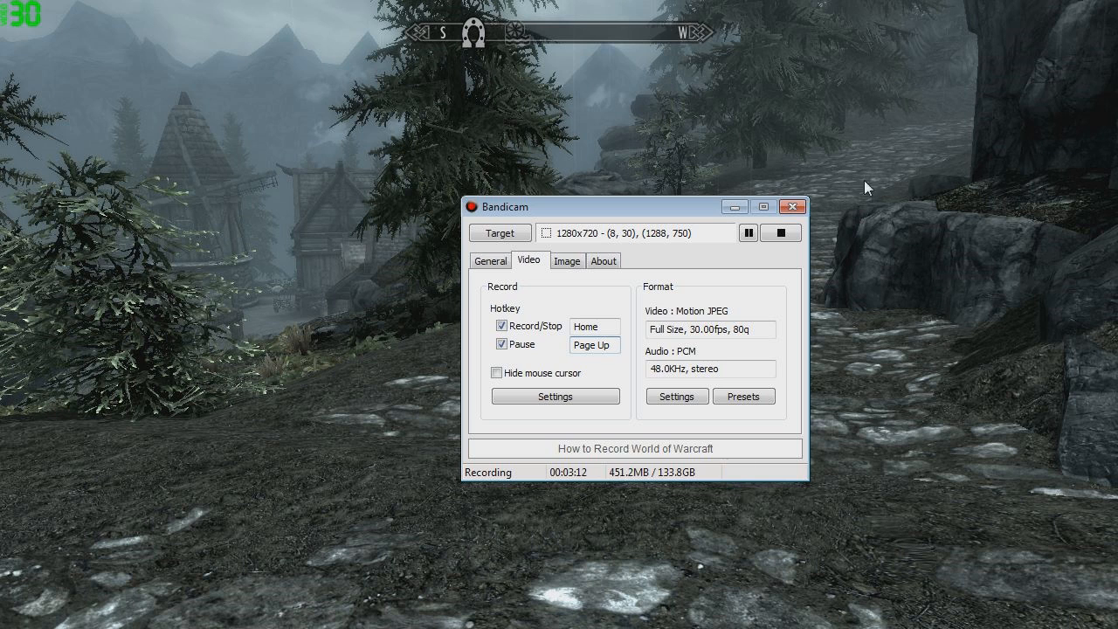
mouse_move(663, 213)
left_mouse_down()
mouse_move(744, 186)
mouse_move(403, 1)
mouse_move(486, 388)
mouse_move(559, 159)
left_mouse_up()
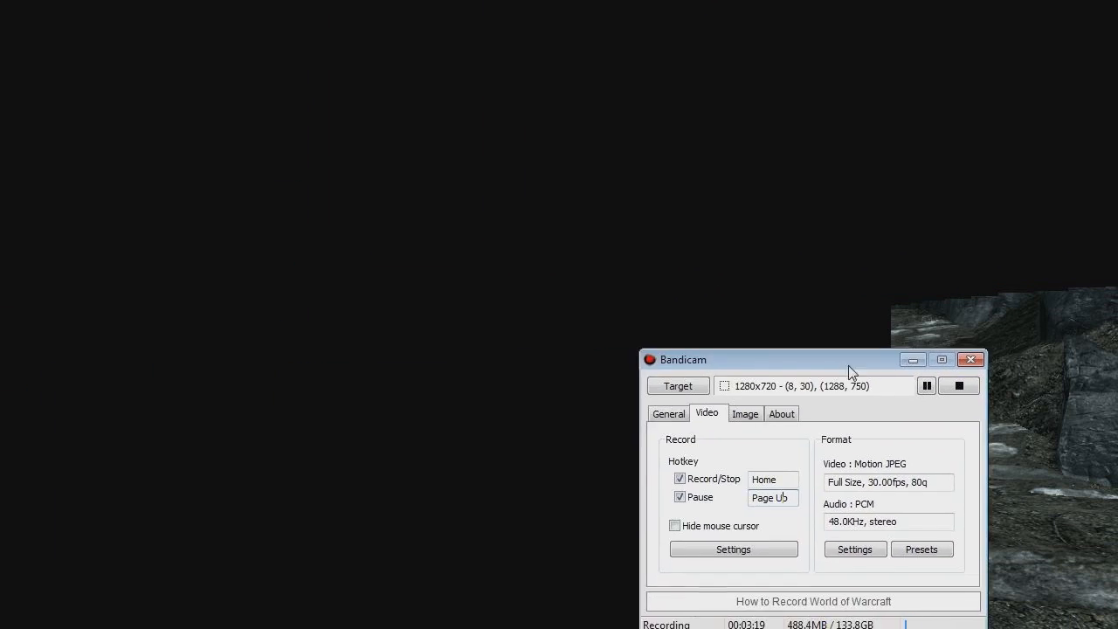